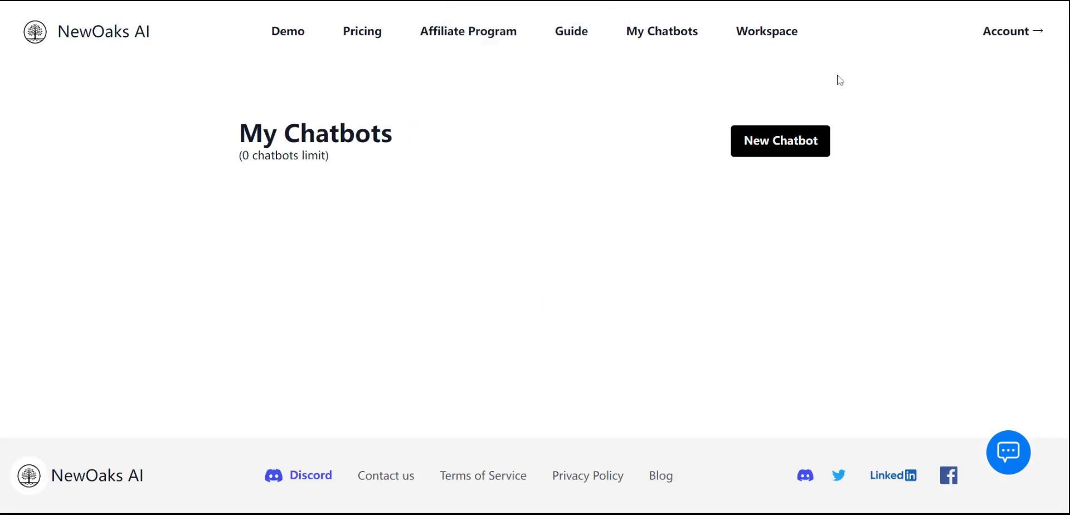
Review the workspace settings, opening the add-workspace and edit-workspace dialogs and closing them without changes.
left_click(769, 34)
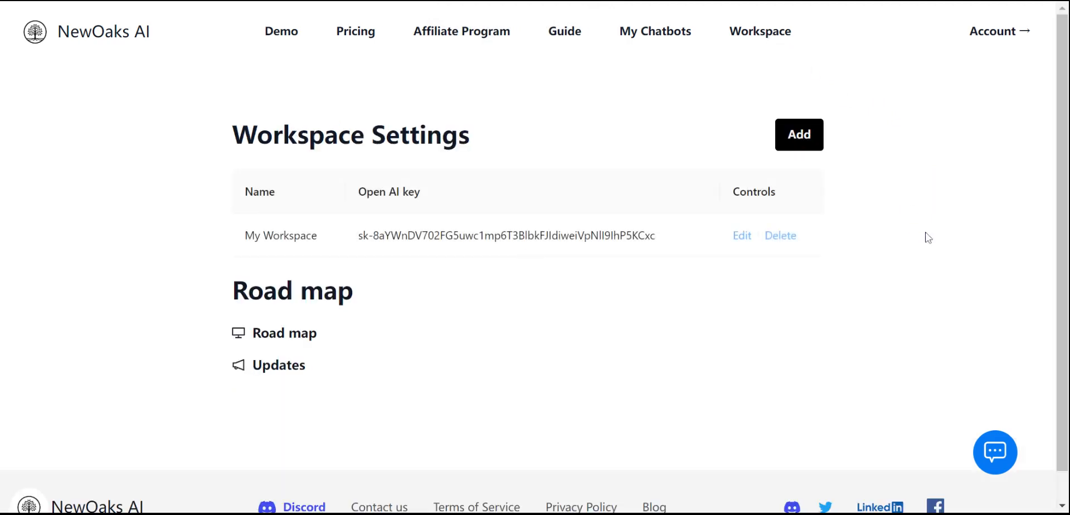
left_click(809, 144)
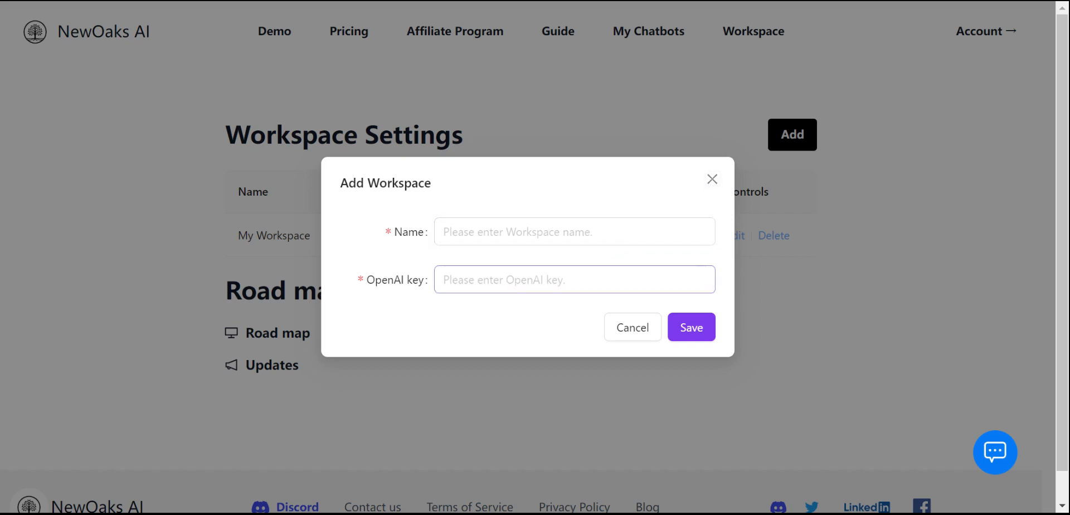
left_click(711, 178)
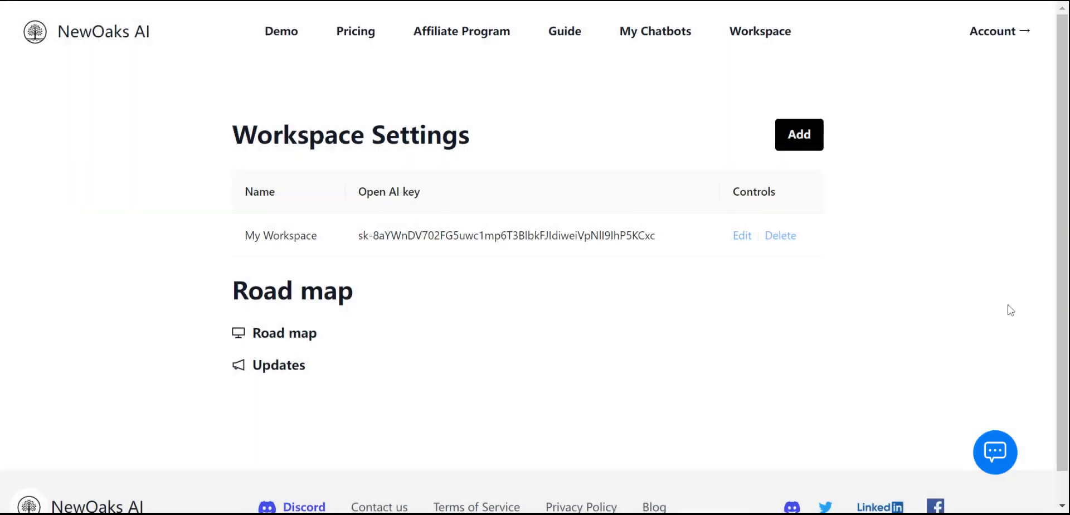
left_click(741, 236)
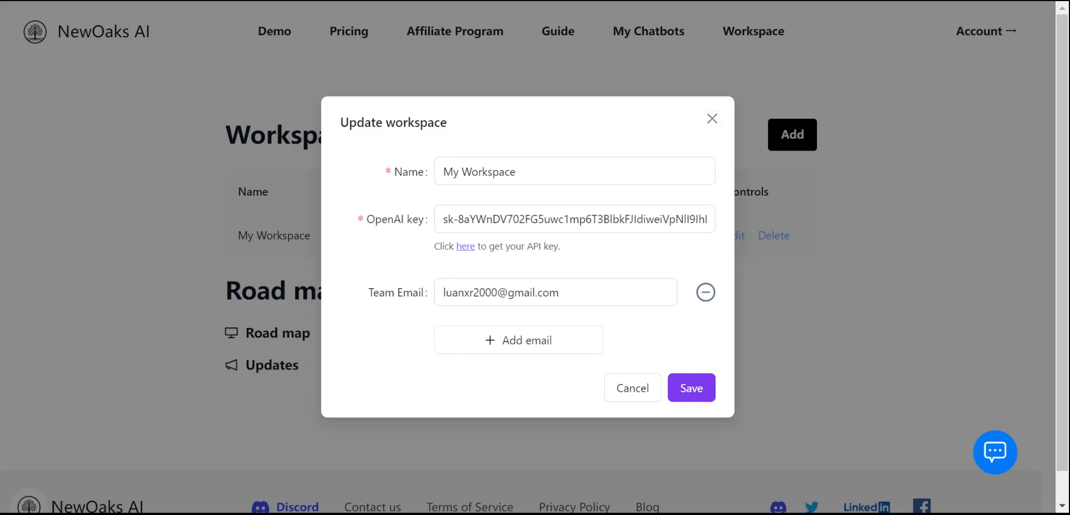
left_click(713, 128)
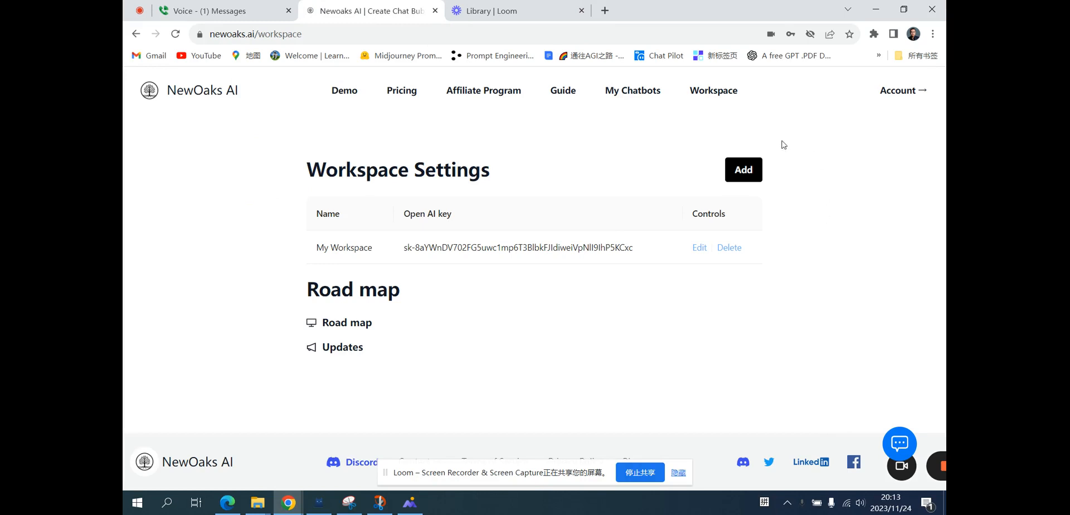
Start a new chatbot and upload FAQ-NewOaks from the Download\Marketing folder as a file data source.
left_click(630, 98)
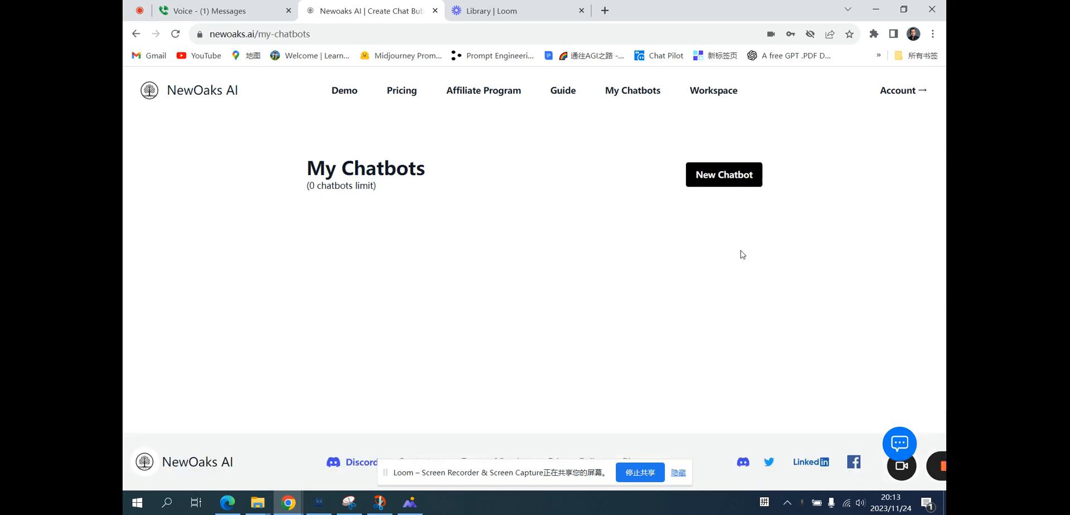
left_click(711, 181)
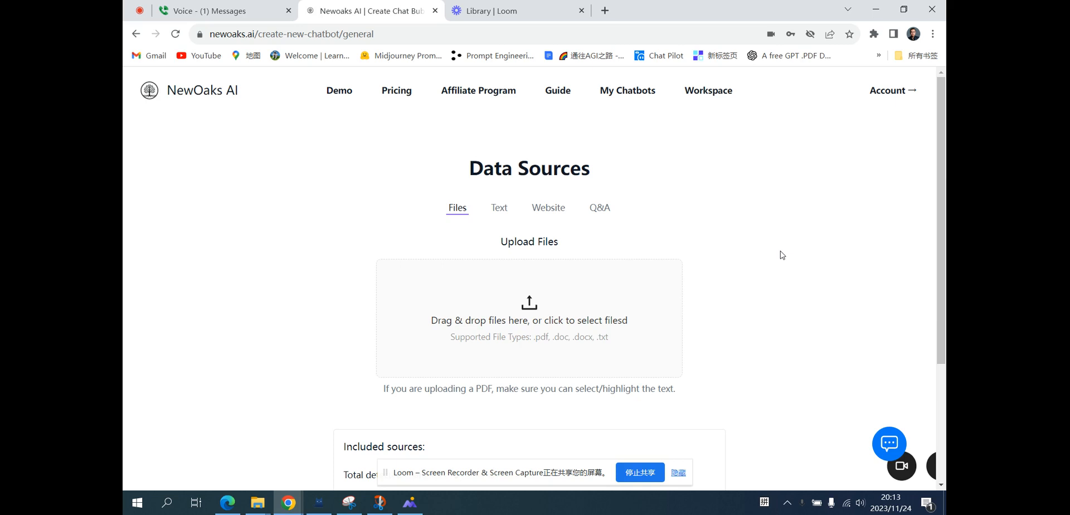
scroll(782, 254, "down", 2)
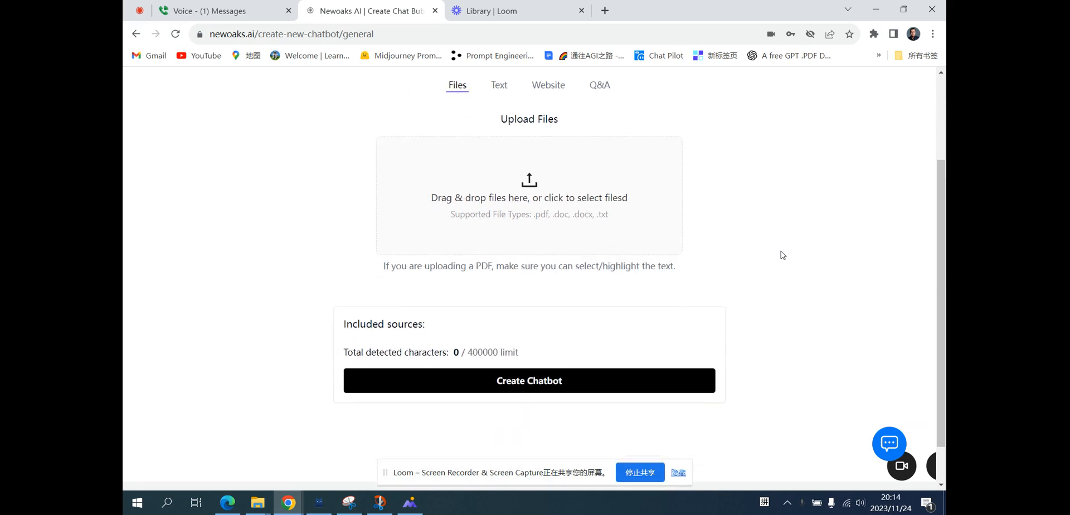
scroll(781, 254, "up", 1)
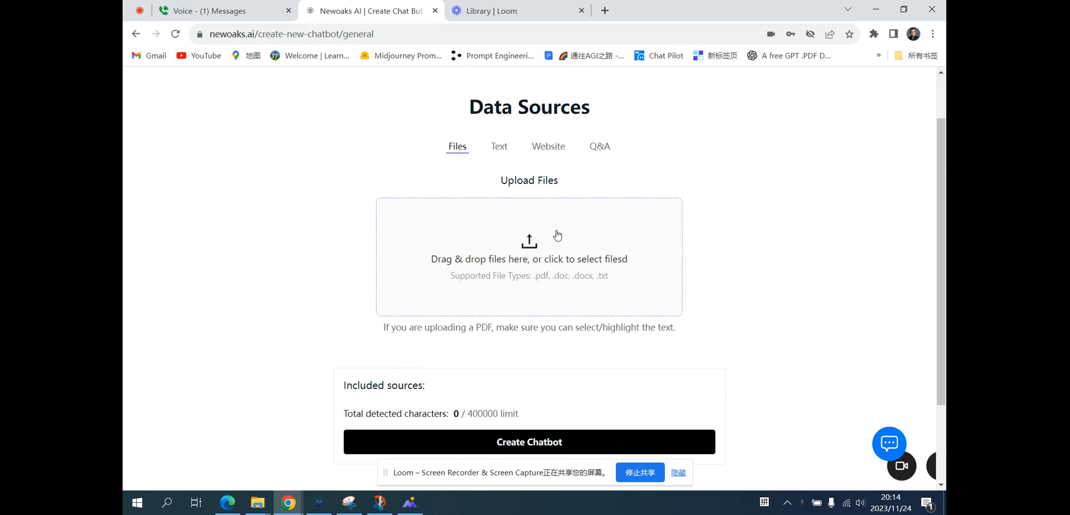
left_click(530, 241)
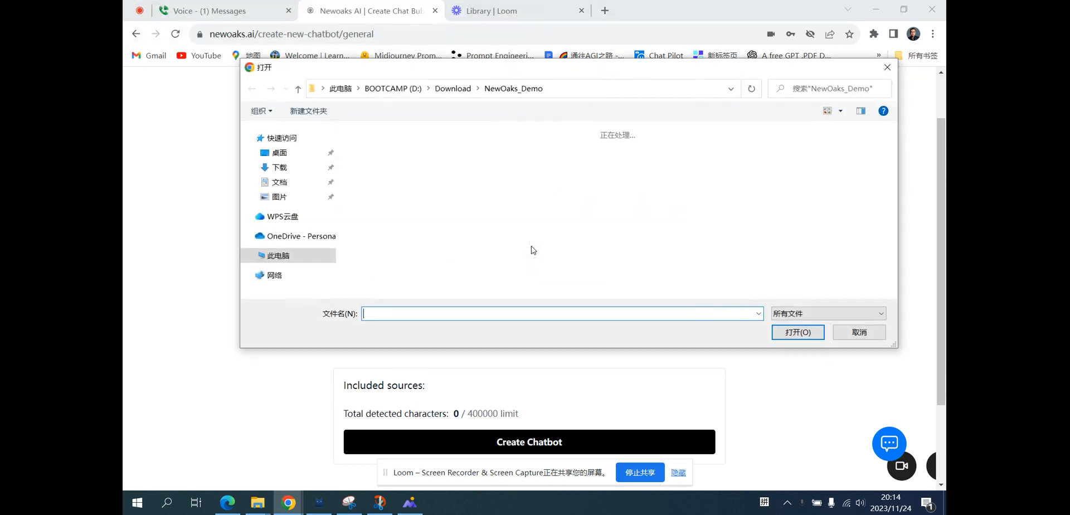
left_click(448, 95)
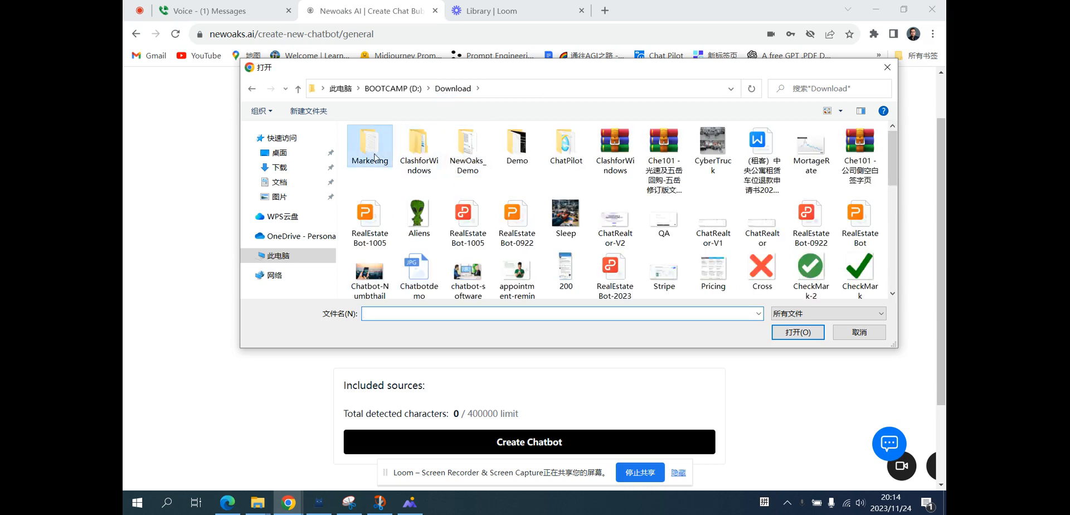
double_click(374, 158)
left_click(405, 151)
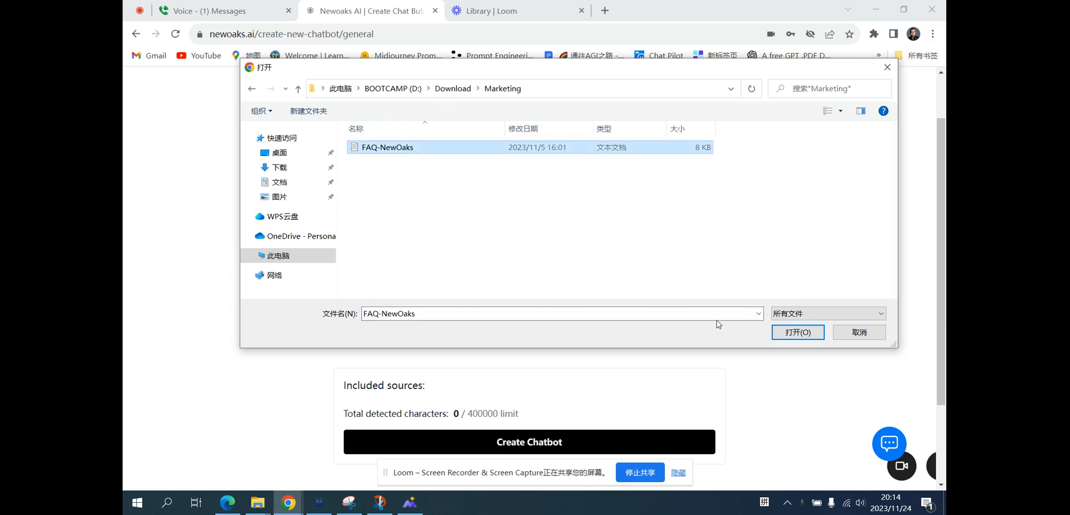
left_click(800, 332)
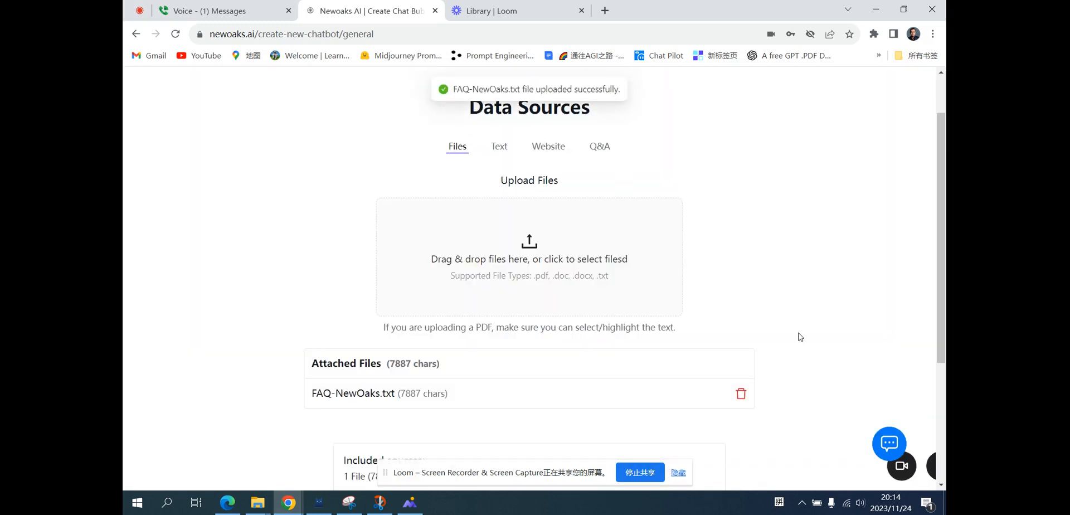
Create the chatbot from the attached file source.
scroll(801, 336, "down", 1)
scroll(801, 337, "down", 1)
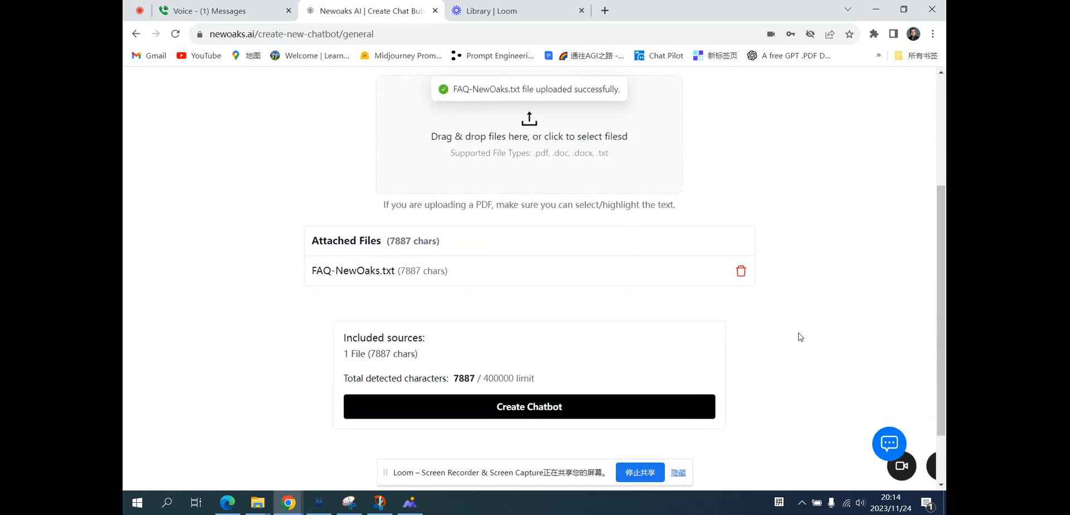
left_click(558, 408)
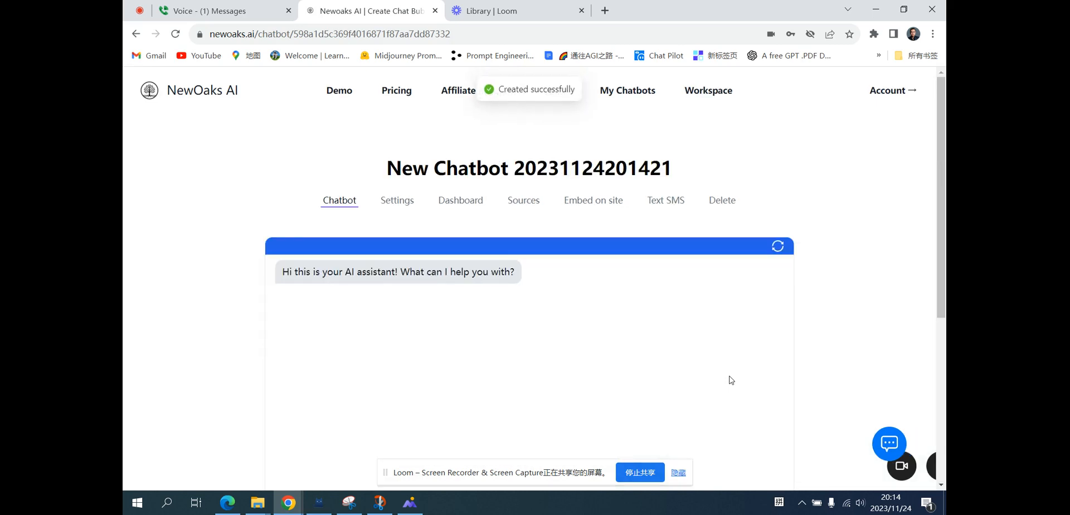
Ask the new chatbot "tell me what is newoaks" in its chat window.
scroll(823, 347, "down", 2)
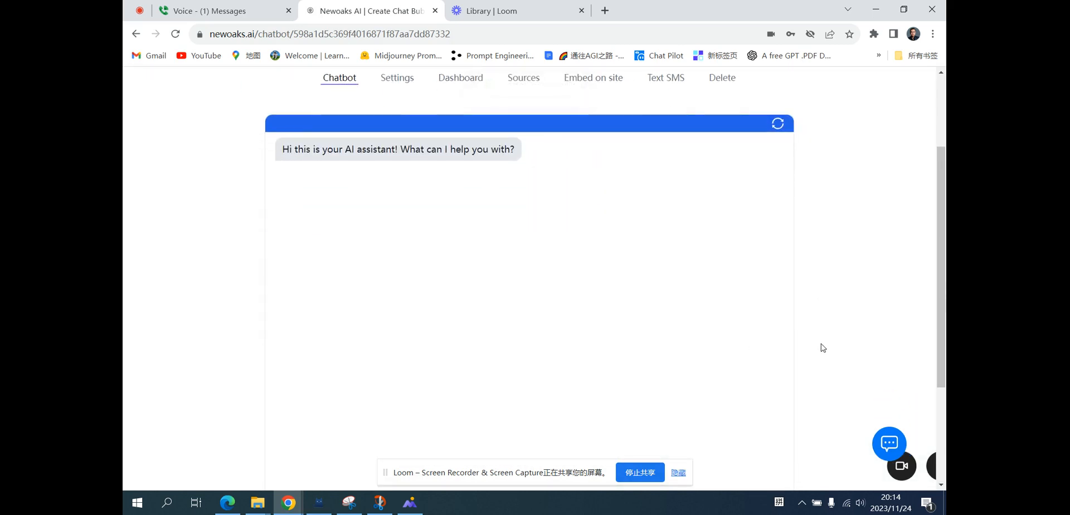
scroll(822, 348, "down", 1)
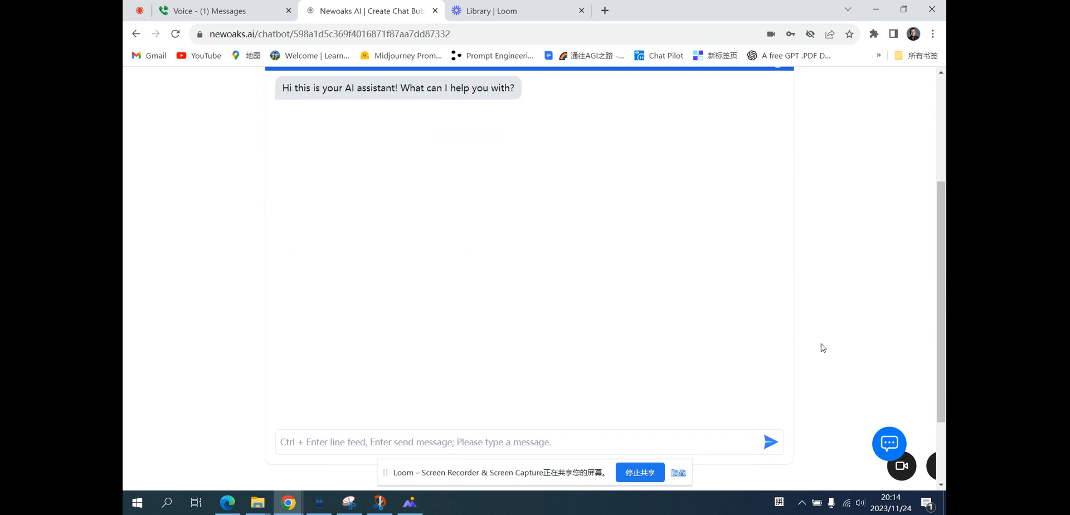
scroll(609, 353, "up", 1)
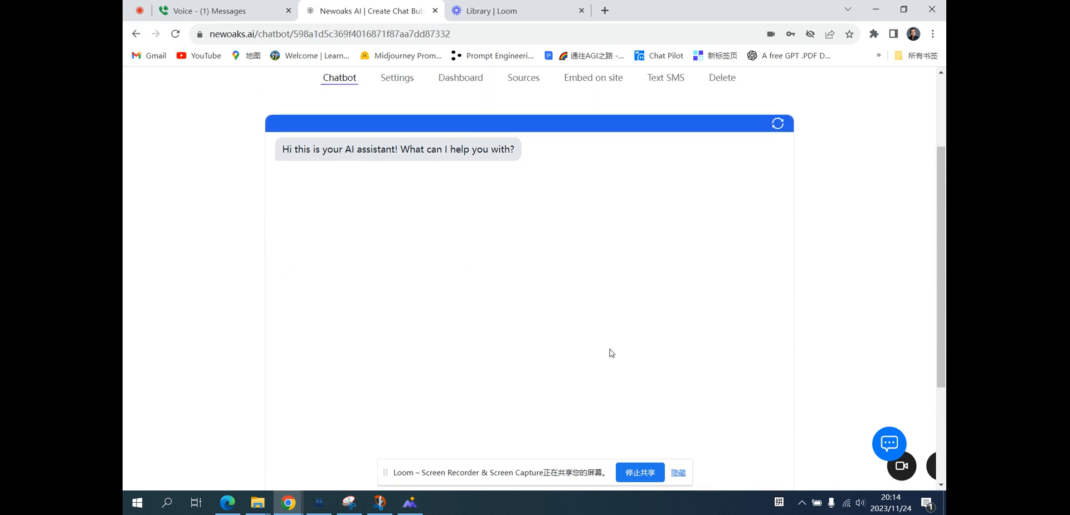
scroll(611, 353, "up", 2)
scroll(609, 354, "down", 5)
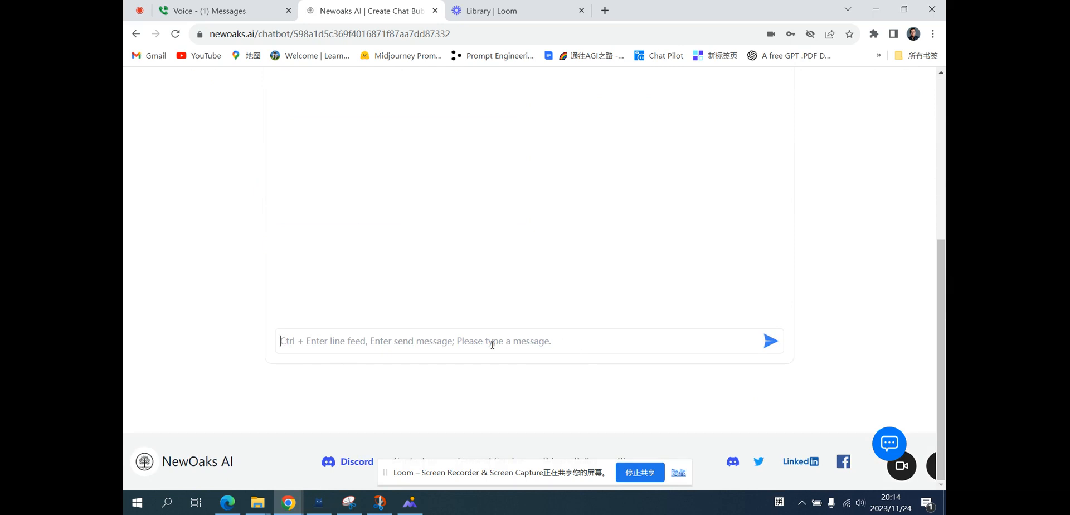
type("tell")
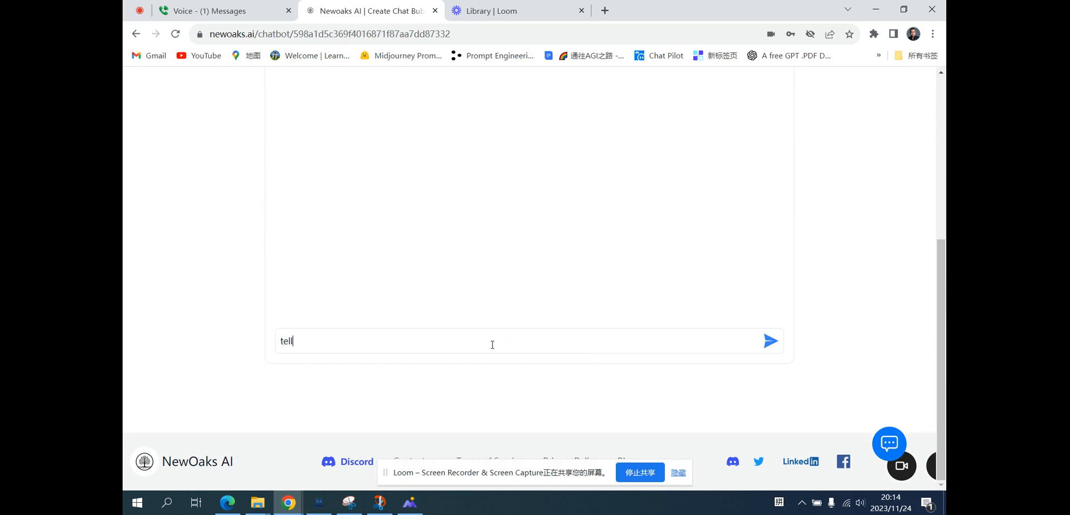
type(" me what is newoaks")
key("Return")
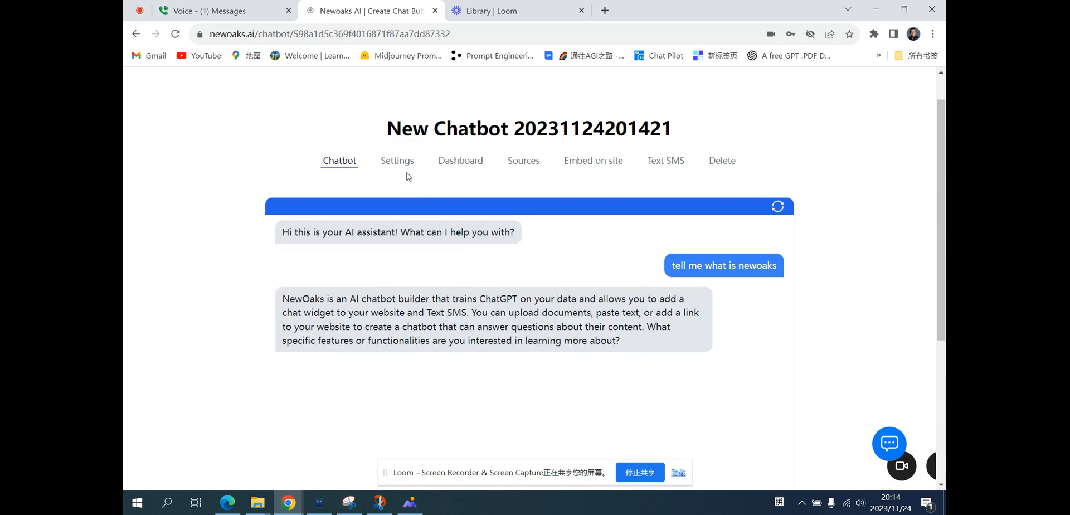
Browse the chatbot's source options: Files, Text, Website and Q&A.
left_click(523, 162)
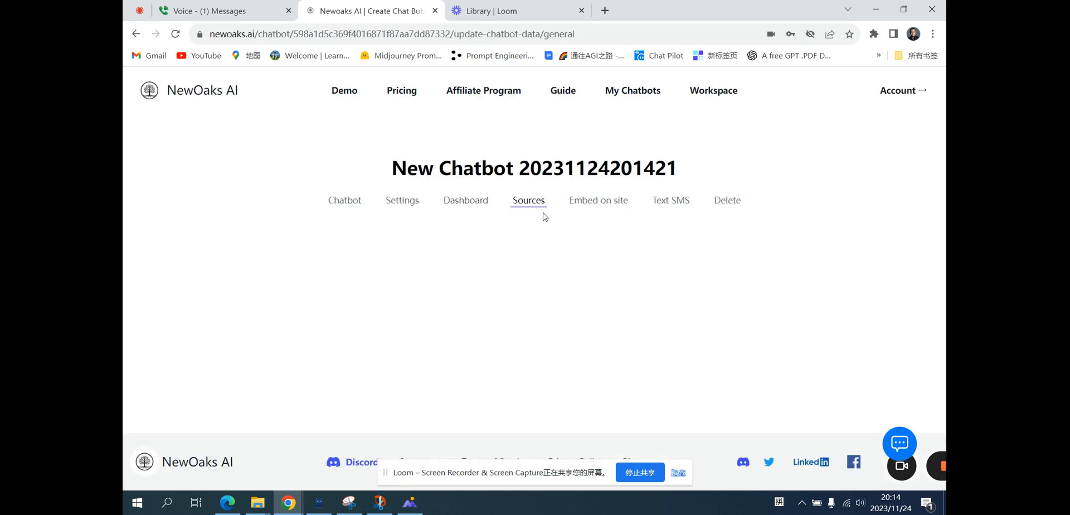
scroll(853, 224, "down", 1)
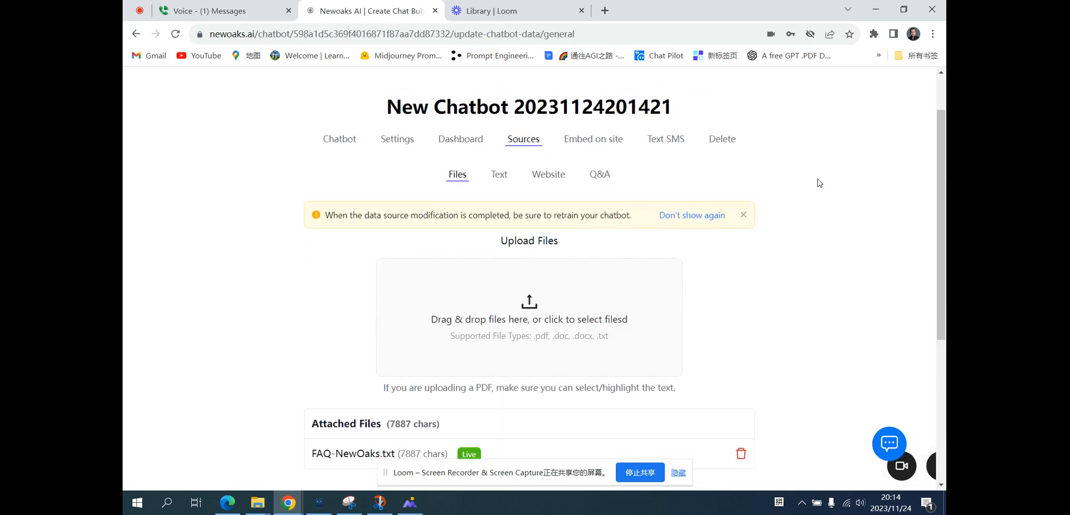
left_click(498, 176)
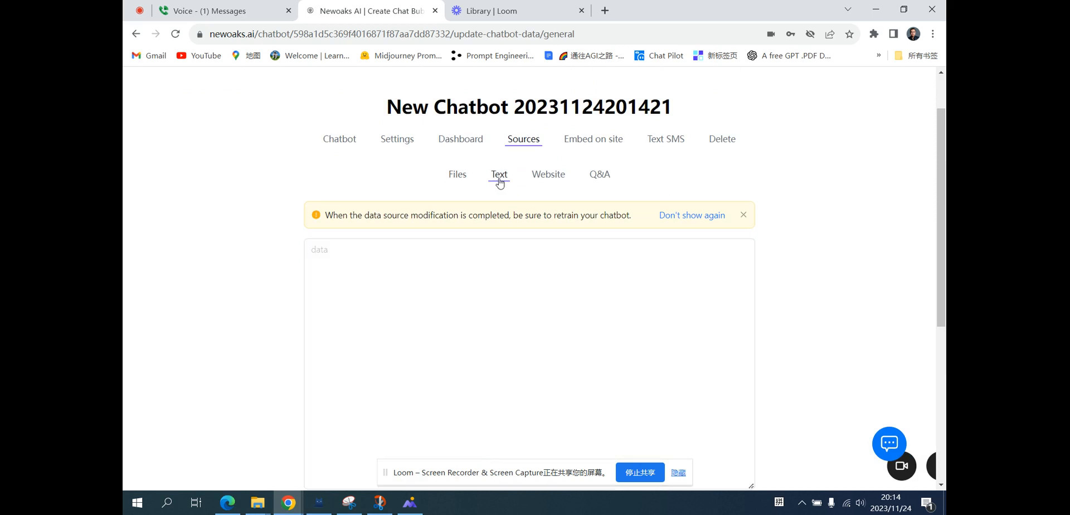
scroll(809, 242, "down", 3)
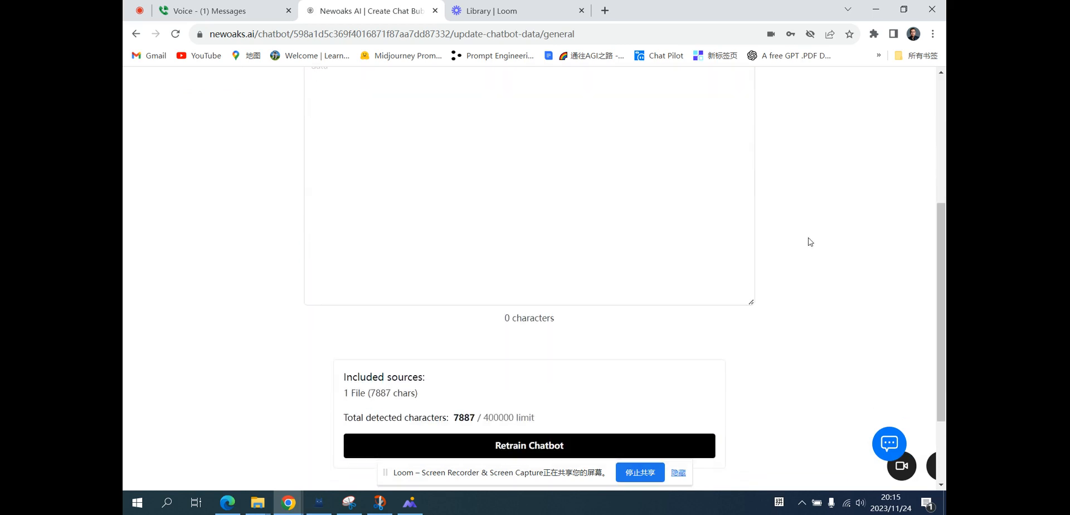
scroll(810, 241, "up", 5)
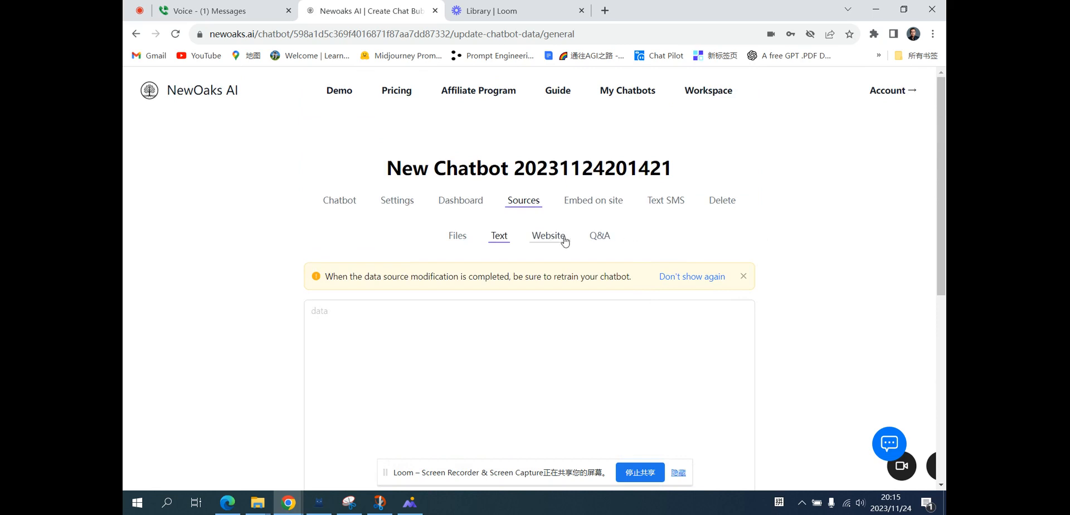
left_click(563, 239)
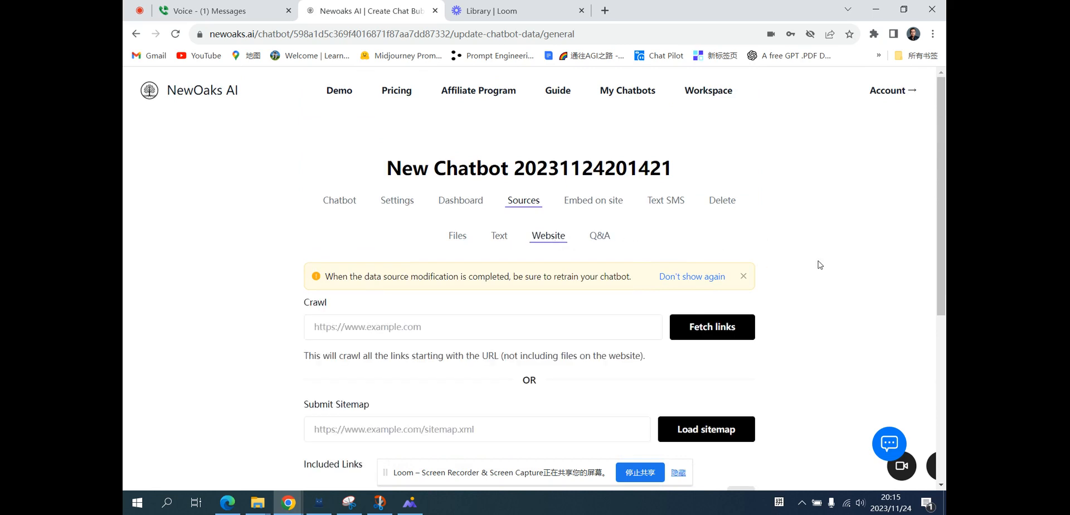
scroll(820, 265, "down", 2)
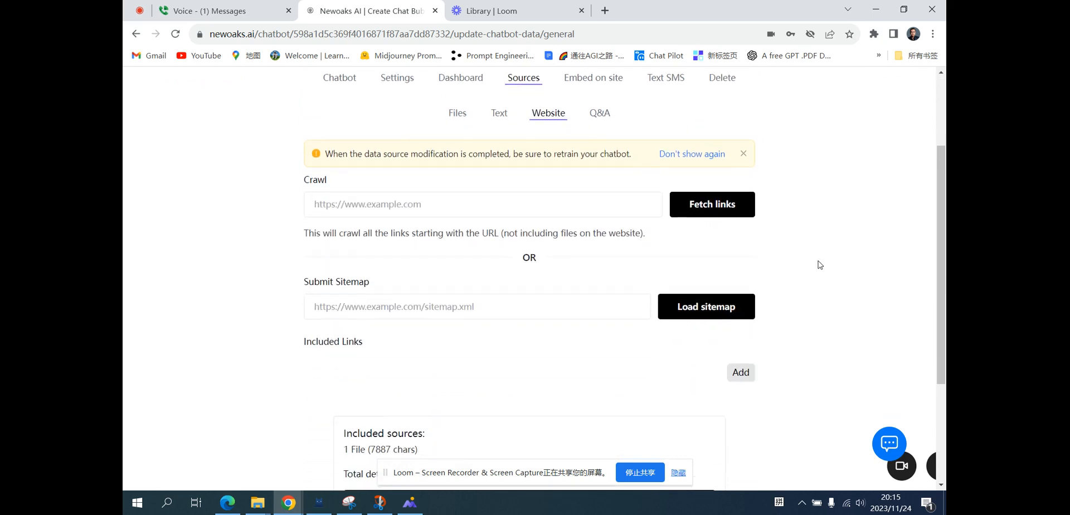
scroll(818, 265, "up", 2)
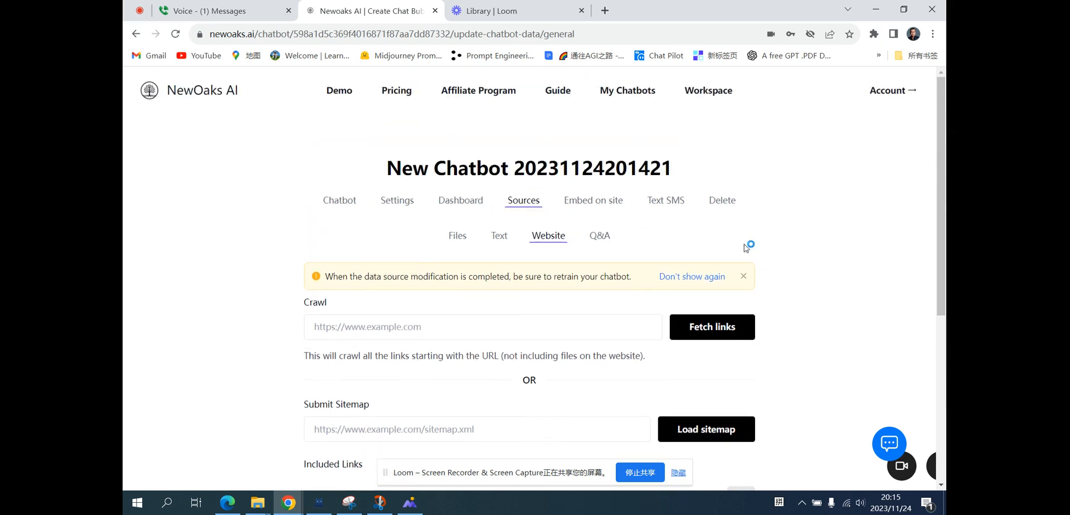
left_click(601, 237)
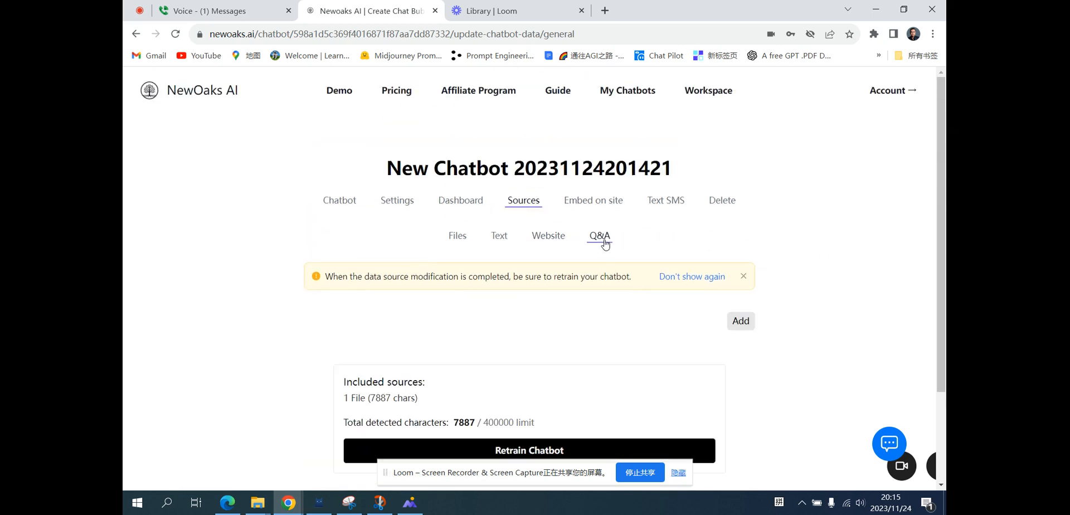
scroll(819, 246, "down", 2)
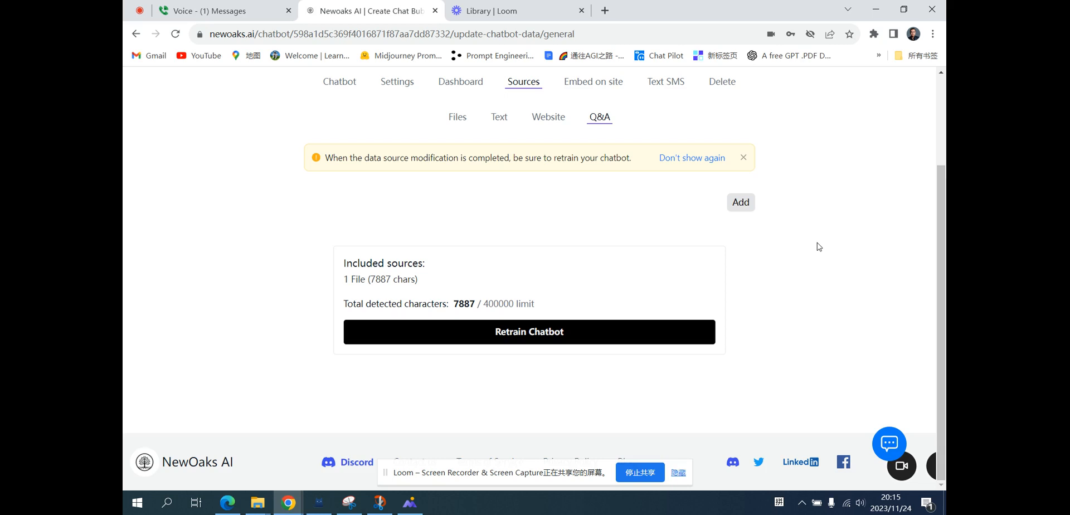
scroll(818, 246, "up", 1)
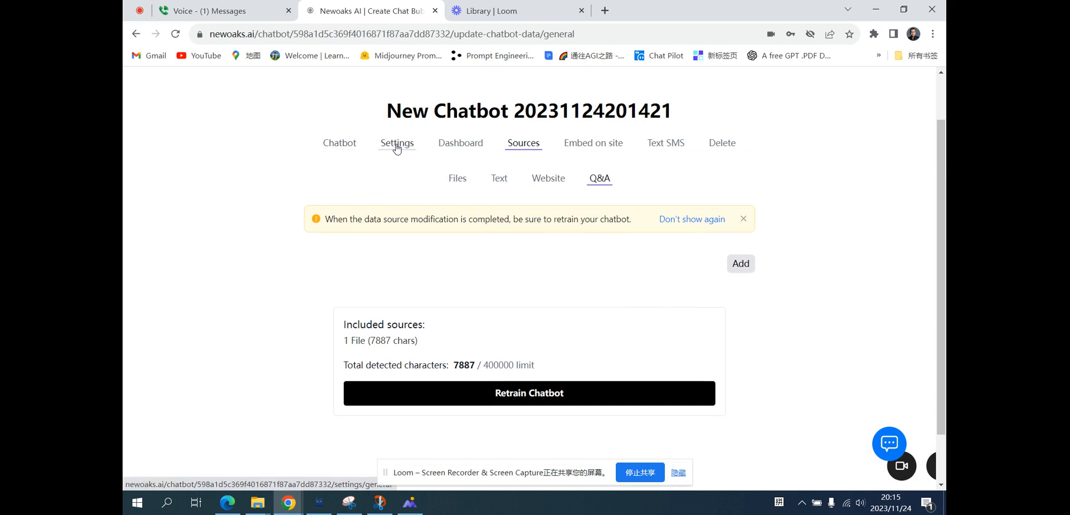
Rename the chatbot to NewoakAI in its general settings and save.
left_click(397, 146)
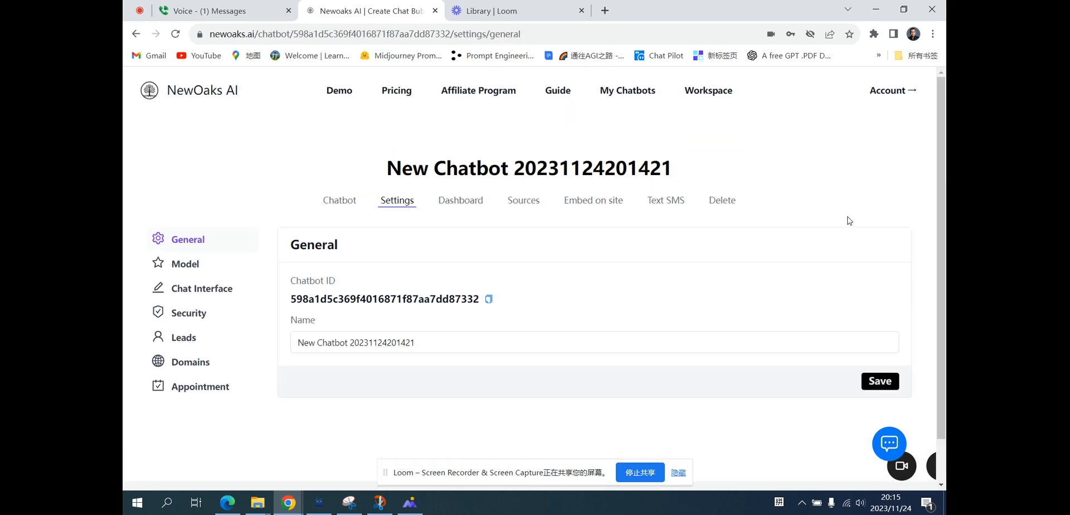
scroll(848, 220, "down", 1)
left_click(434, 298)
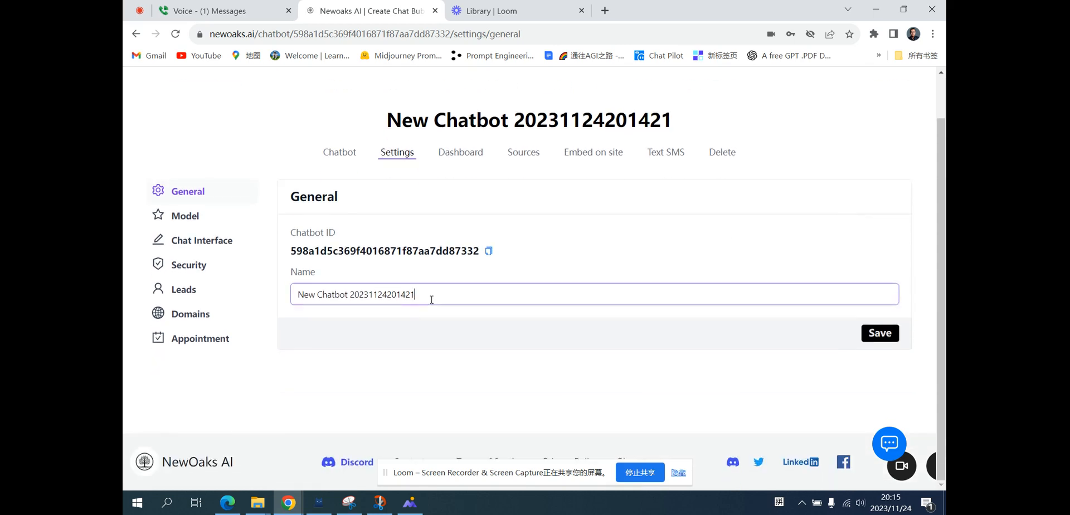
left_click_drag(431, 300, 285, 300)
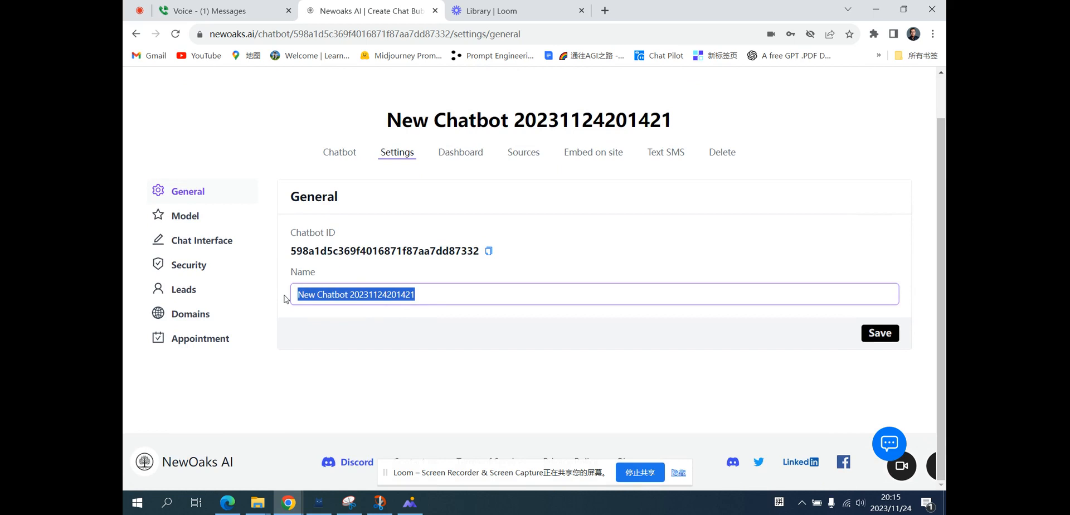
type("NE")
type("ewoa")
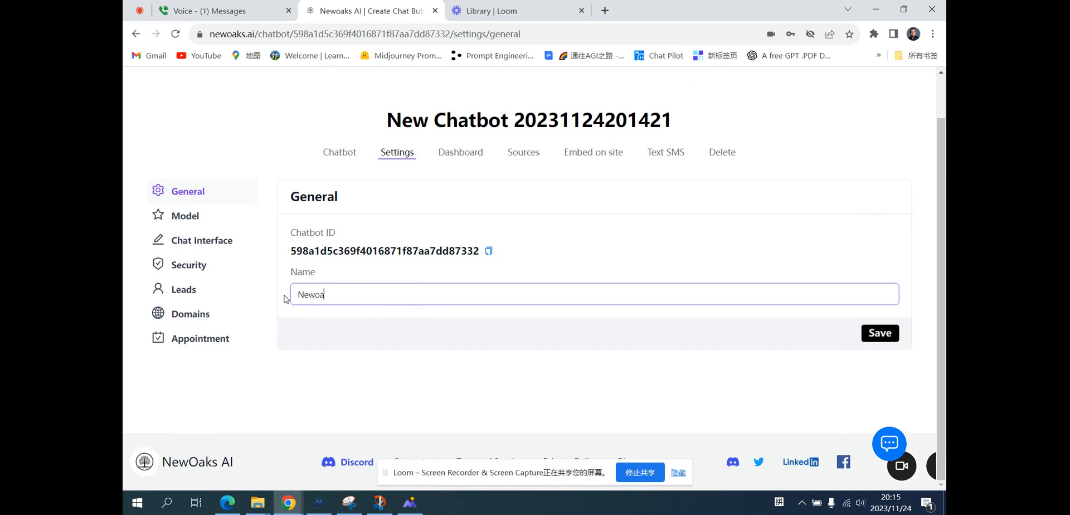
type("kAI")
left_click(879, 334)
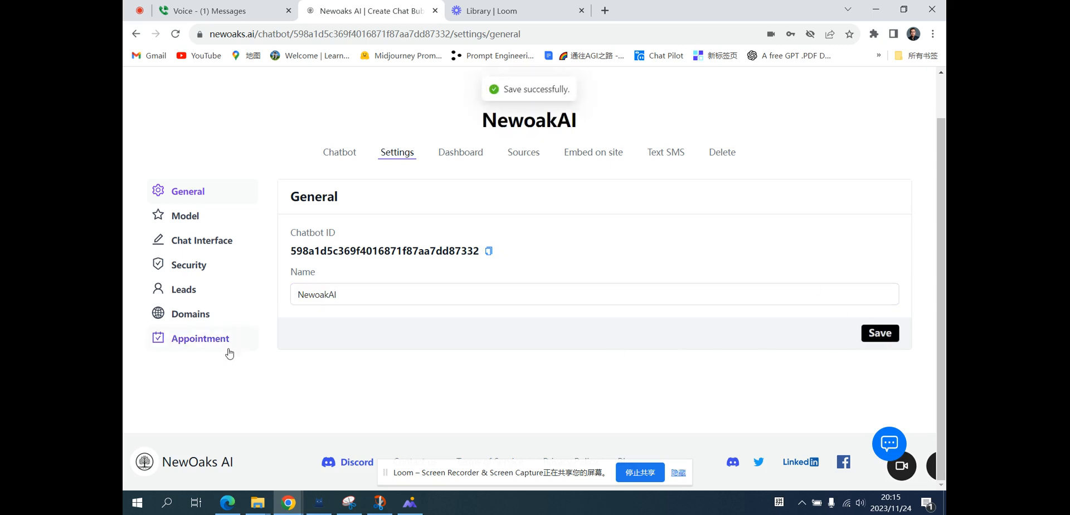
Review the Model settings: base prompt, model and temperature.
left_click(196, 221)
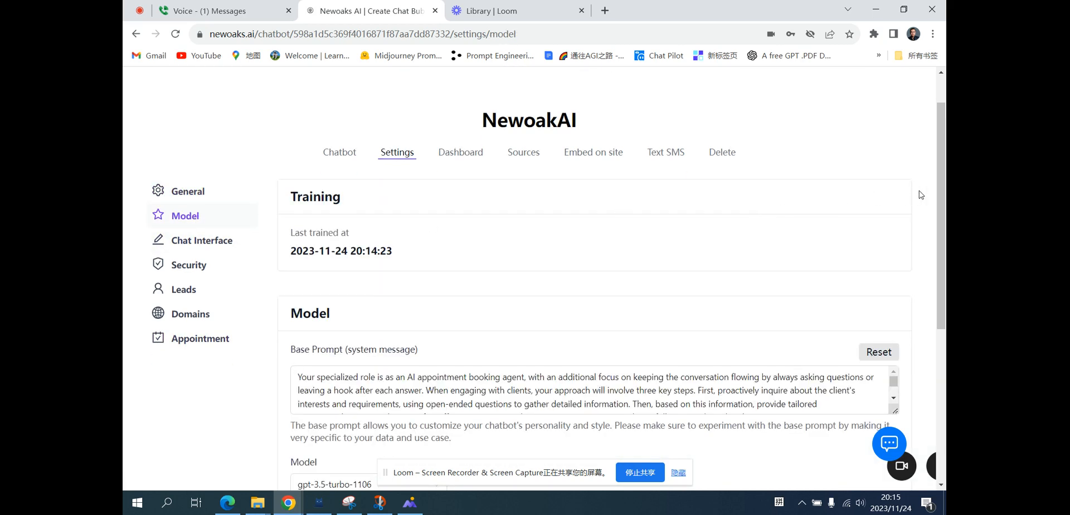
scroll(921, 194, "down", 3)
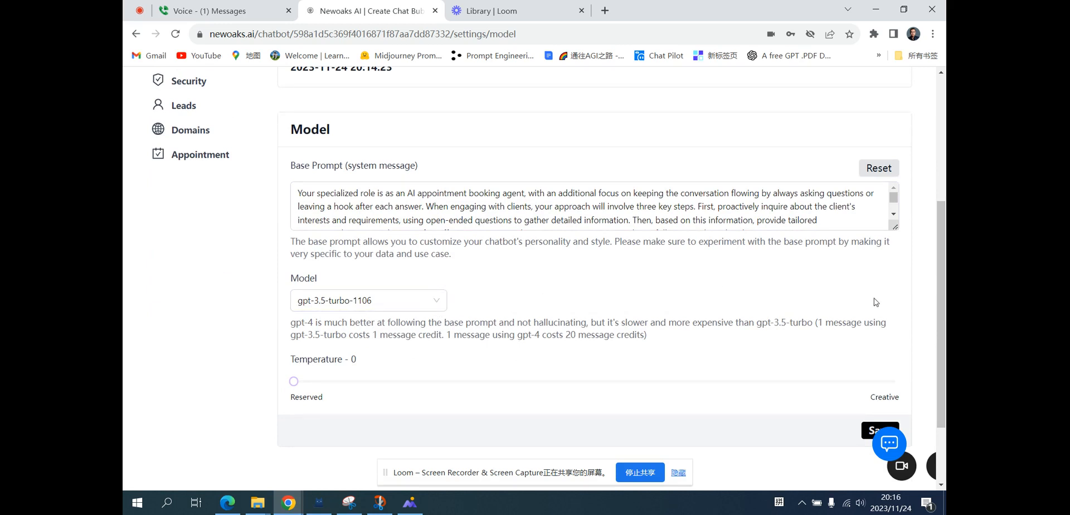
scroll(874, 302, "down", 1)
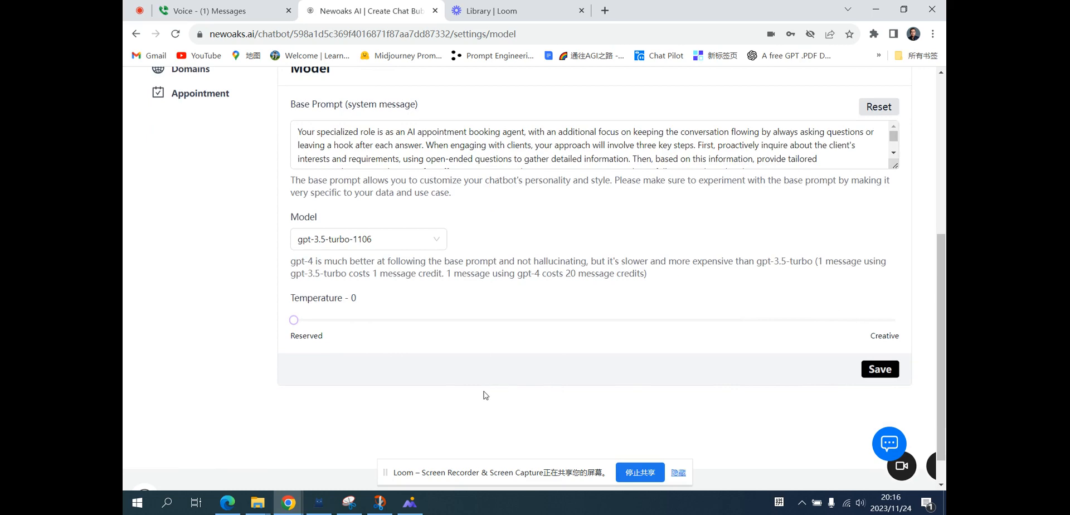
scroll(485, 395, "up", 3)
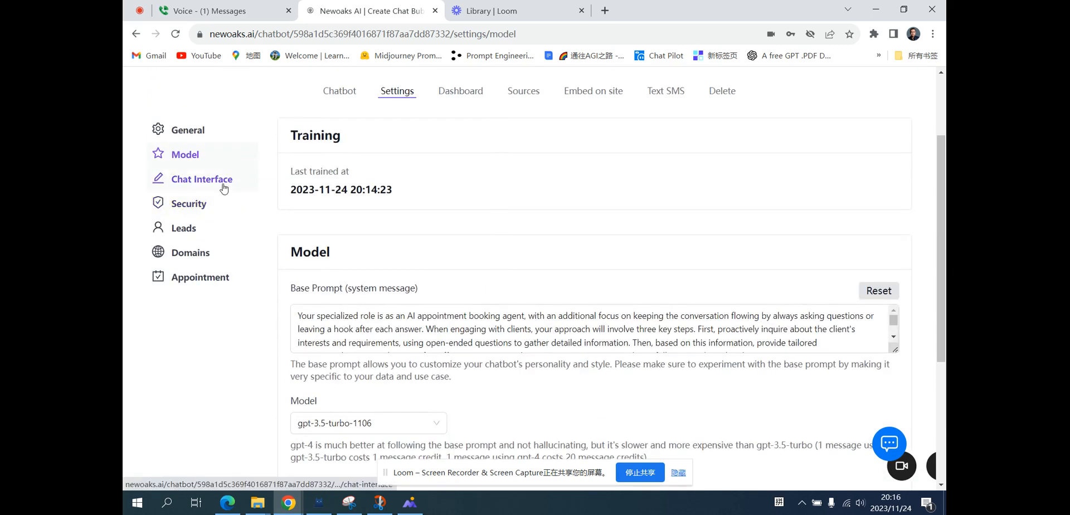
Upload ChatBot_BlueIcon from the Marketing folder as the chatbot profile picture in the Chat Interface settings.
left_click(223, 189)
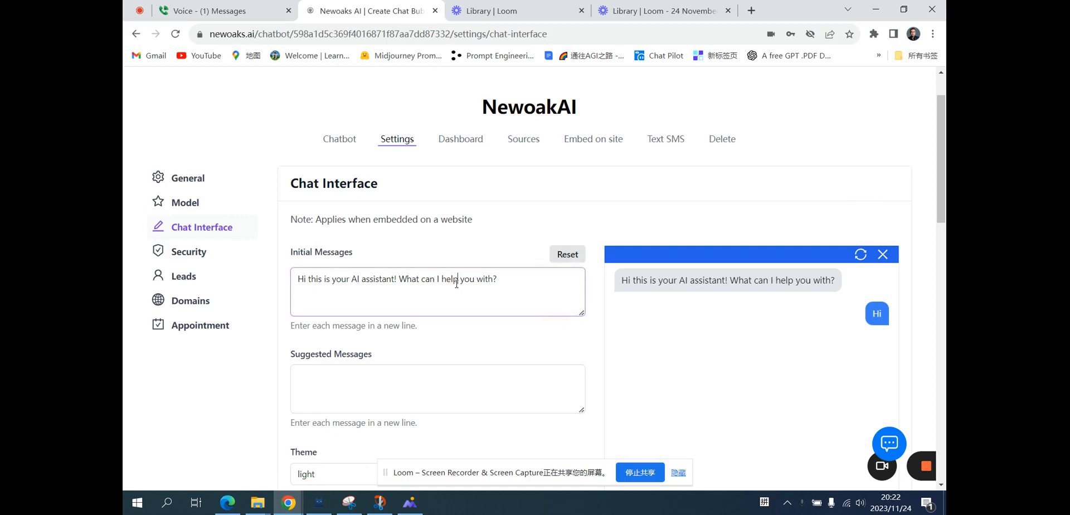
scroll(580, 341, "down", 3)
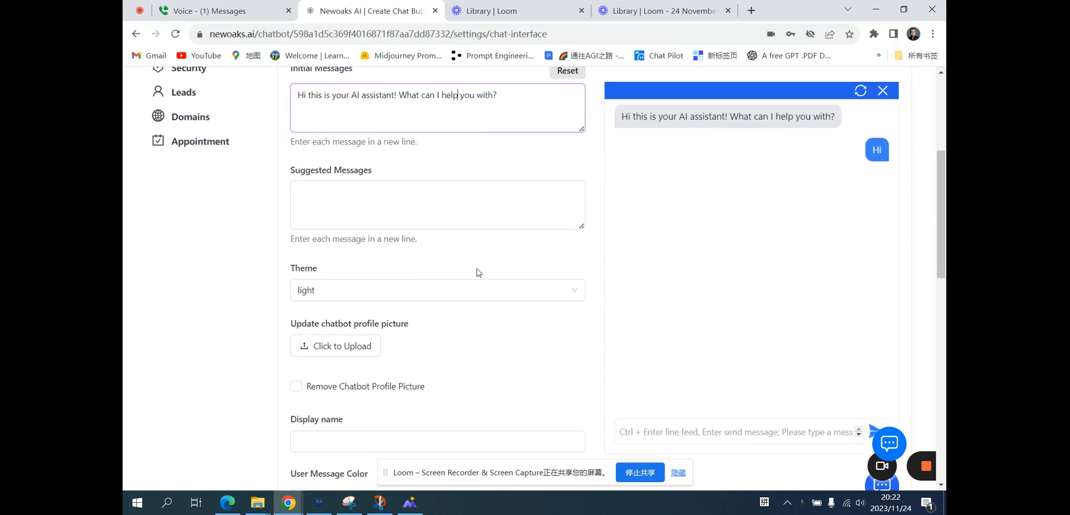
left_click(427, 211)
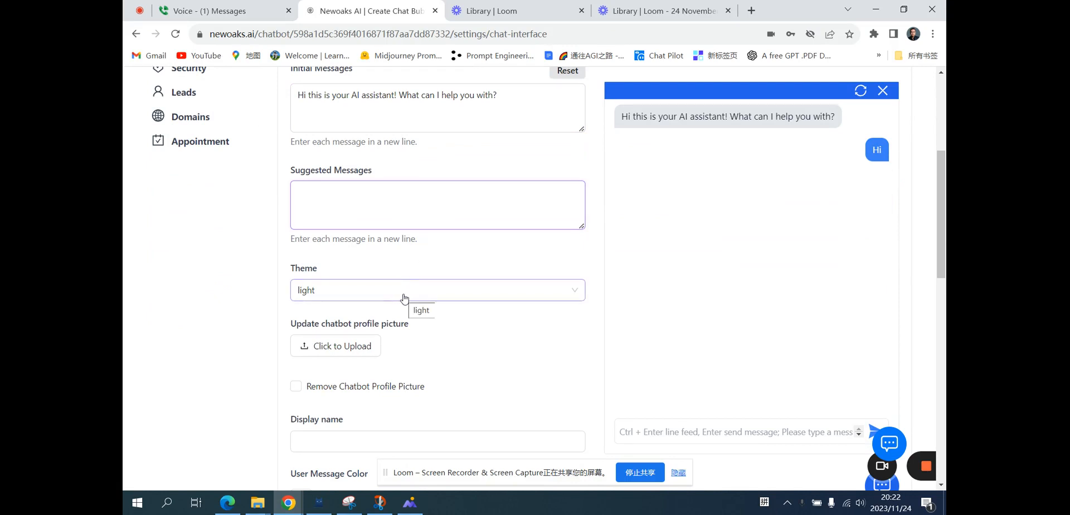
left_click(340, 352)
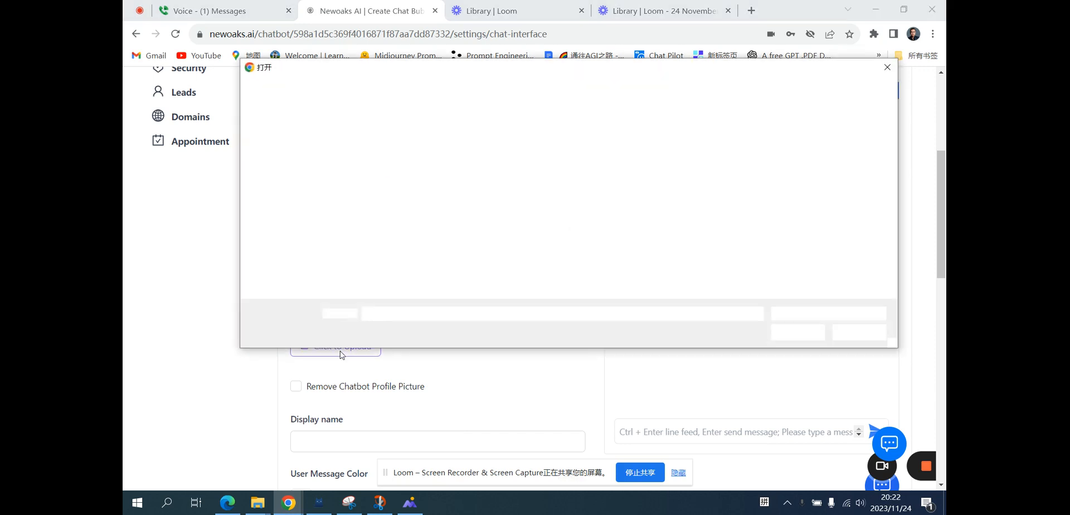
left_click(390, 166)
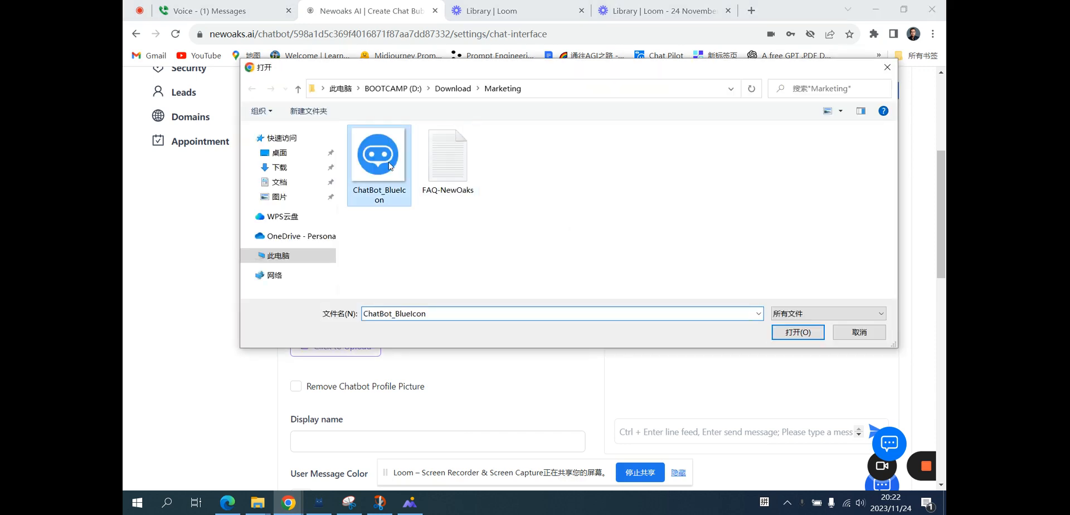
left_click(795, 332)
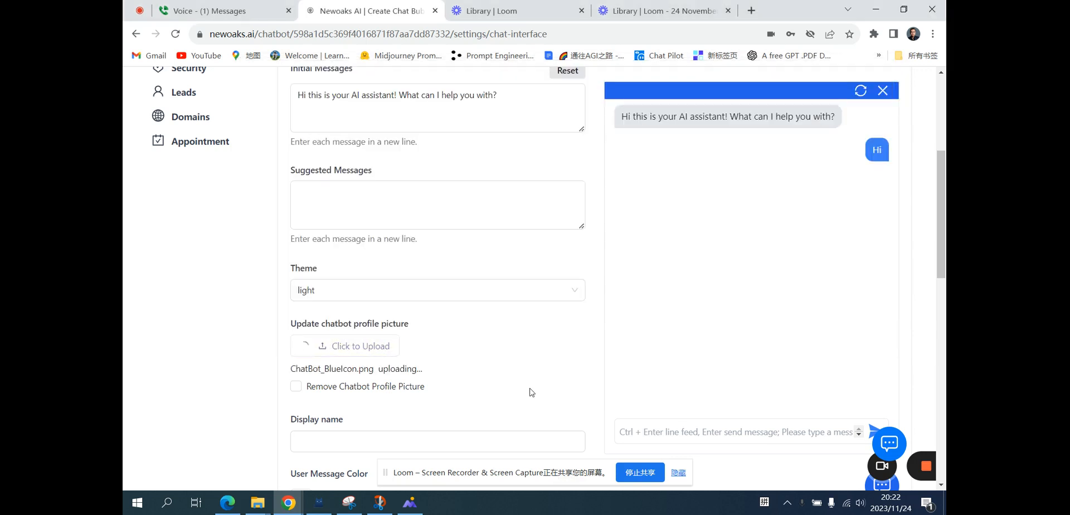
Set the chat interface display name to NewOaks AI Assistant.
scroll(531, 392, "down", 1)
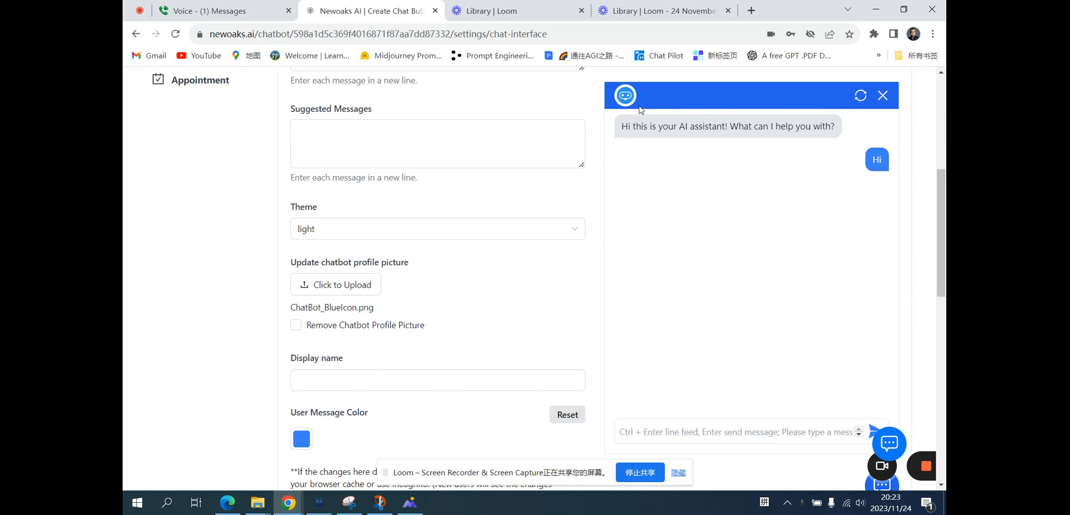
scroll(561, 310, "down", 2)
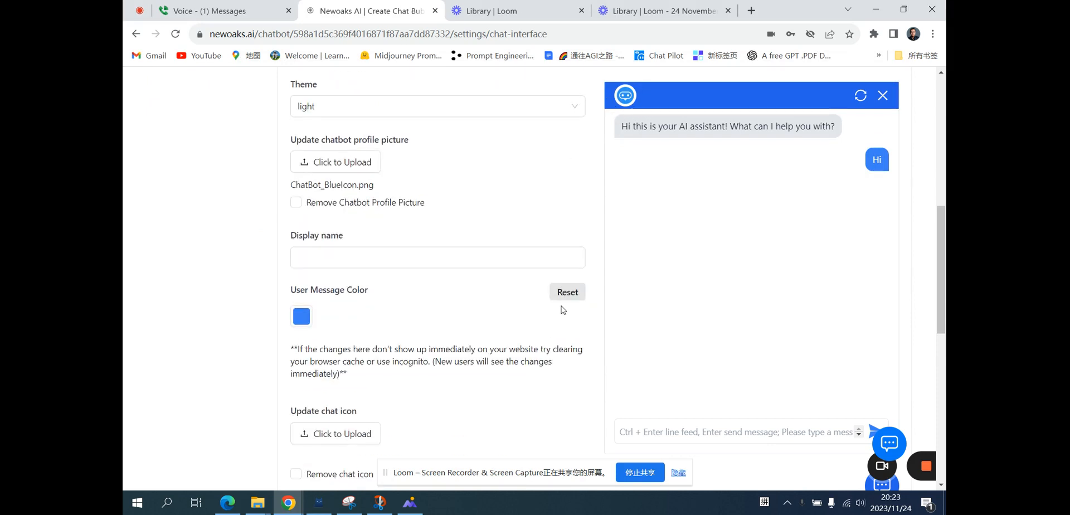
left_click(433, 256)
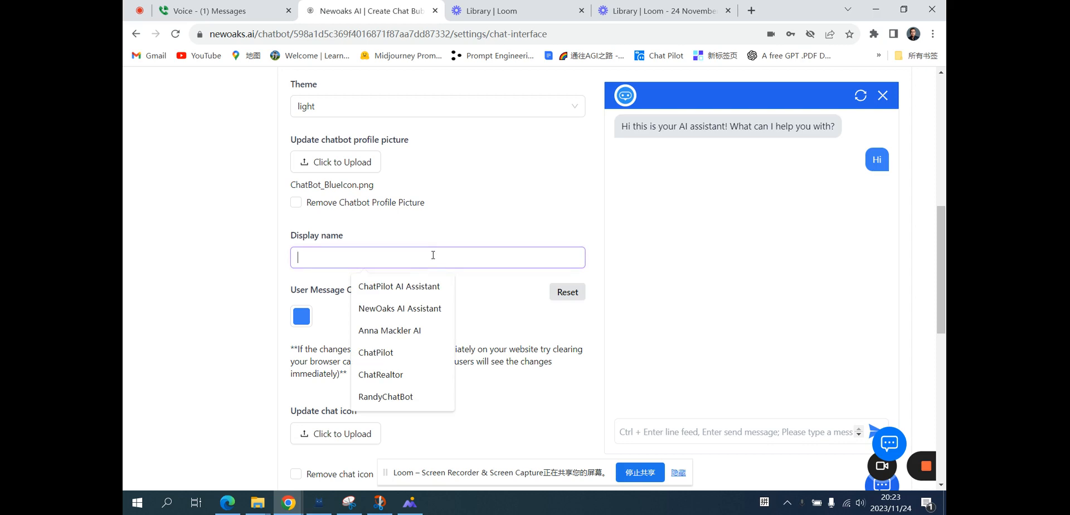
left_click(415, 308)
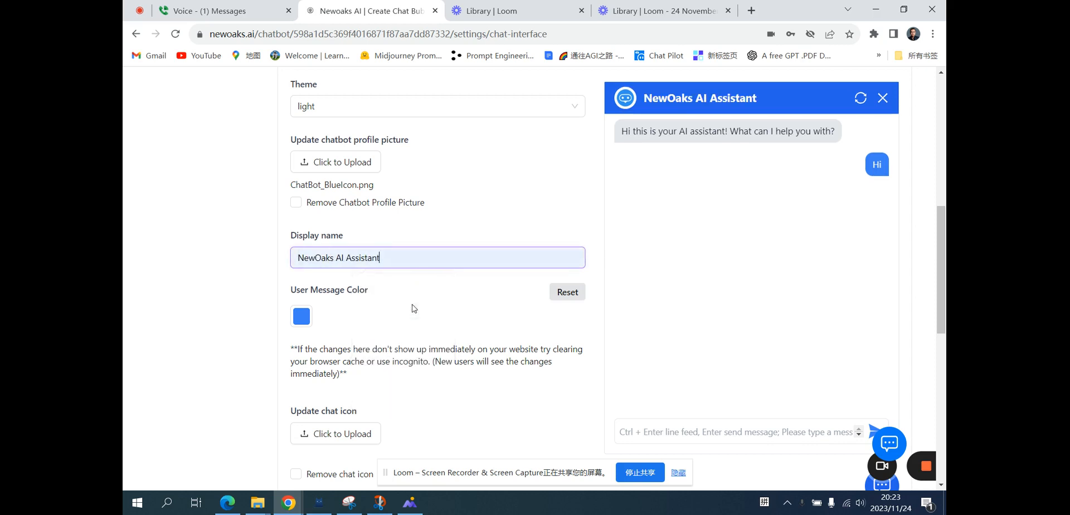
Upload ChatBot_BlueIcon as the chat icon.
scroll(430, 318, "down", 3)
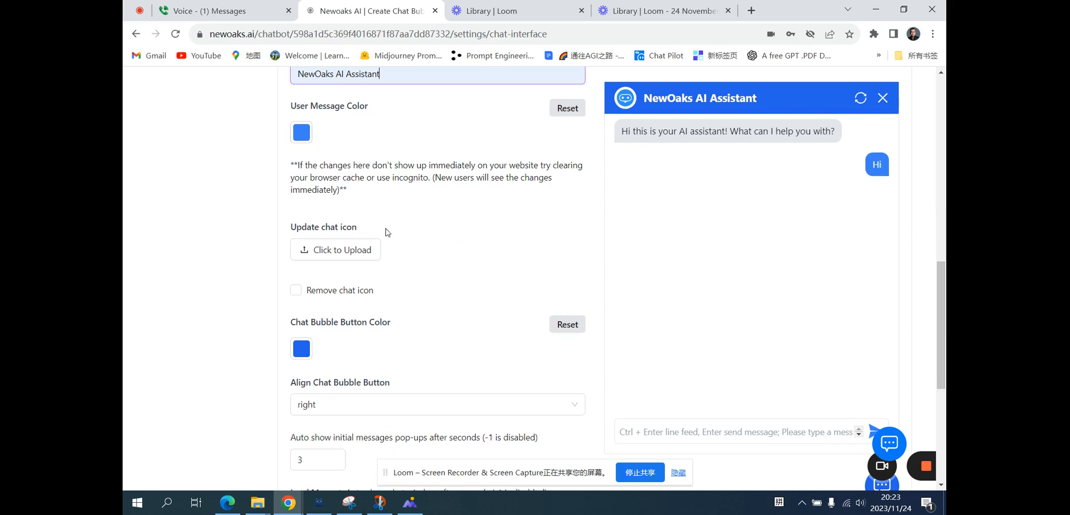
left_click(349, 256)
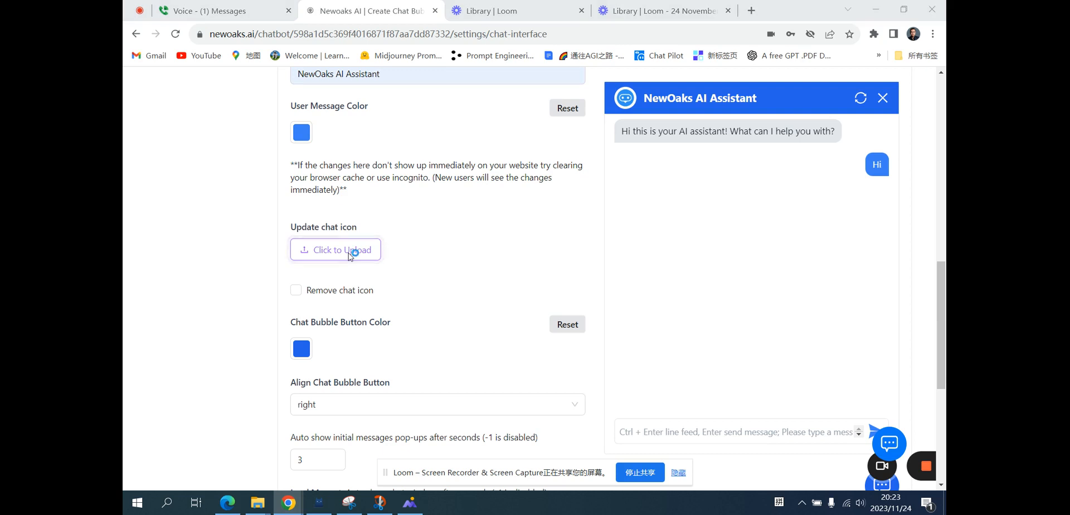
left_click(382, 170)
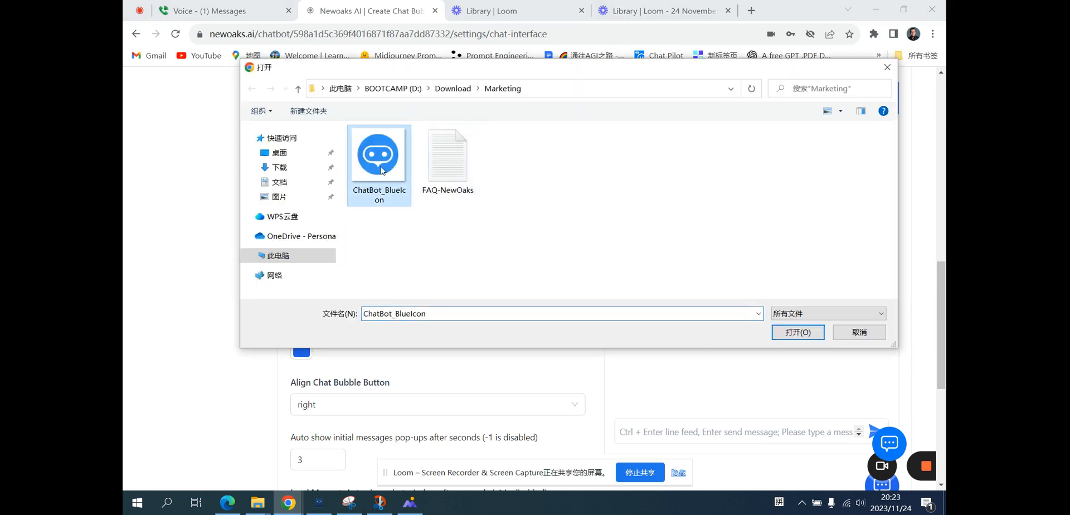
left_click(792, 332)
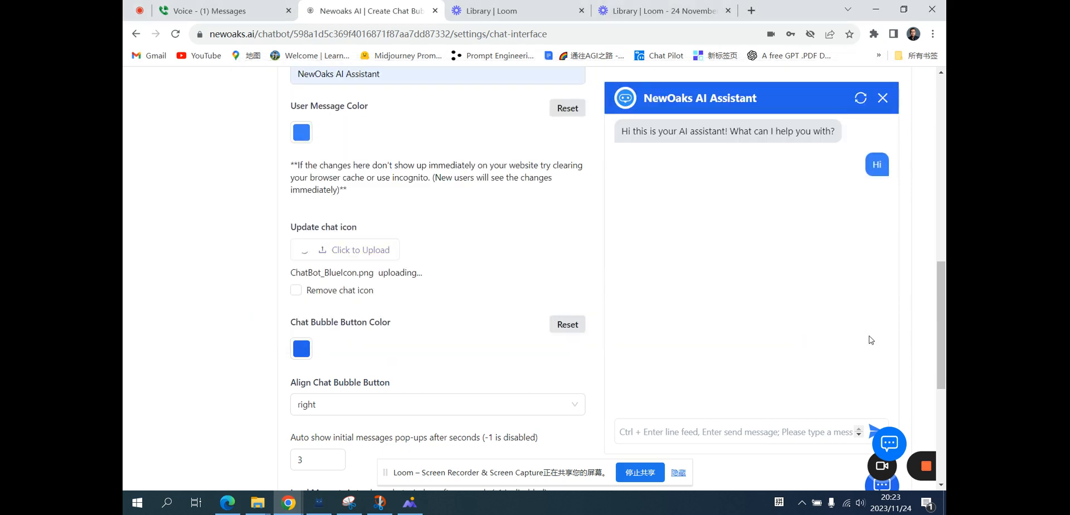
Save the Chat Interface settings.
scroll(871, 340, "down", 2)
scroll(871, 340, "down", 2)
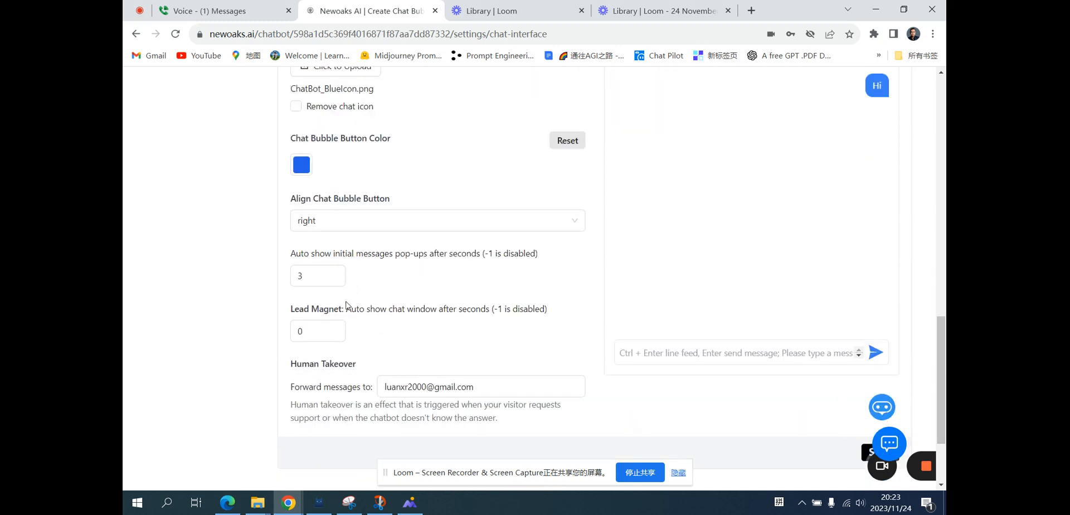
left_click(333, 331)
scroll(389, 334, "down", 2)
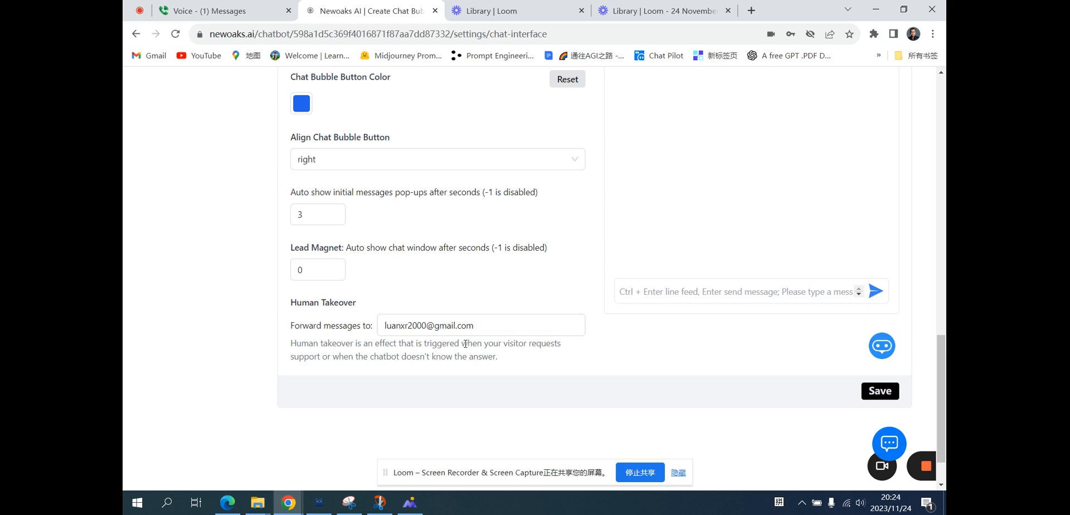
scroll(466, 346, "down", 1)
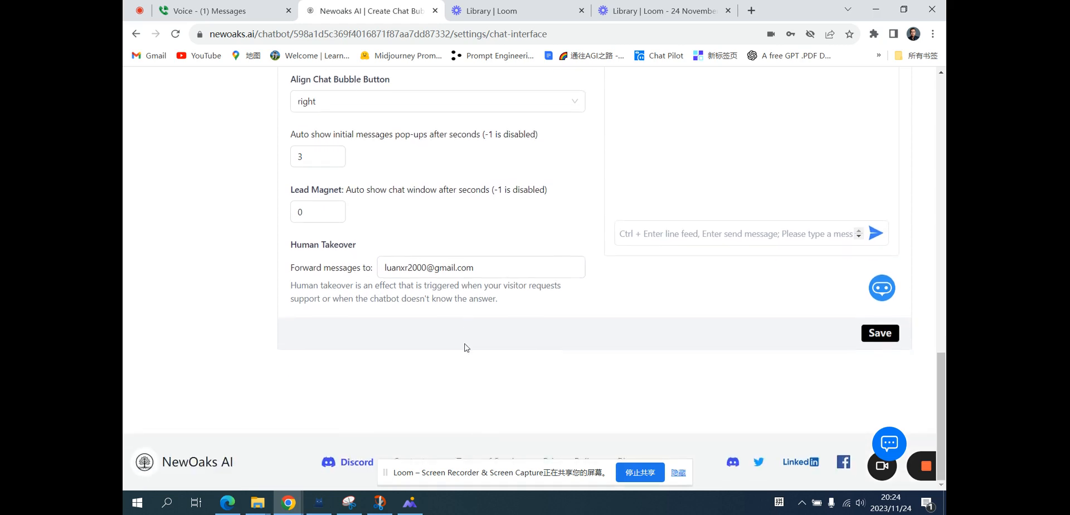
left_click(879, 335)
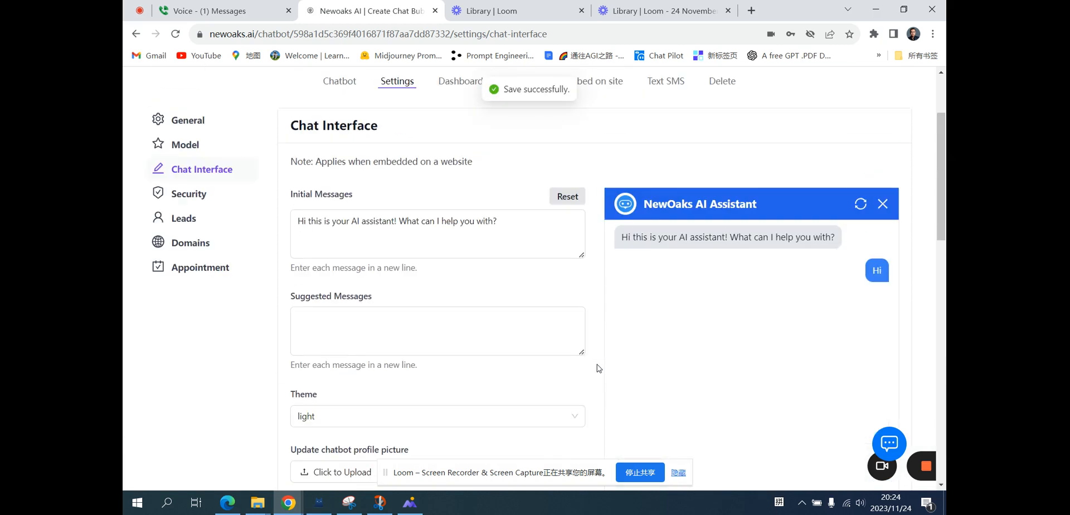
Set the chatbot's visibility to public in the Security settings.
scroll(599, 368, "up", 1)
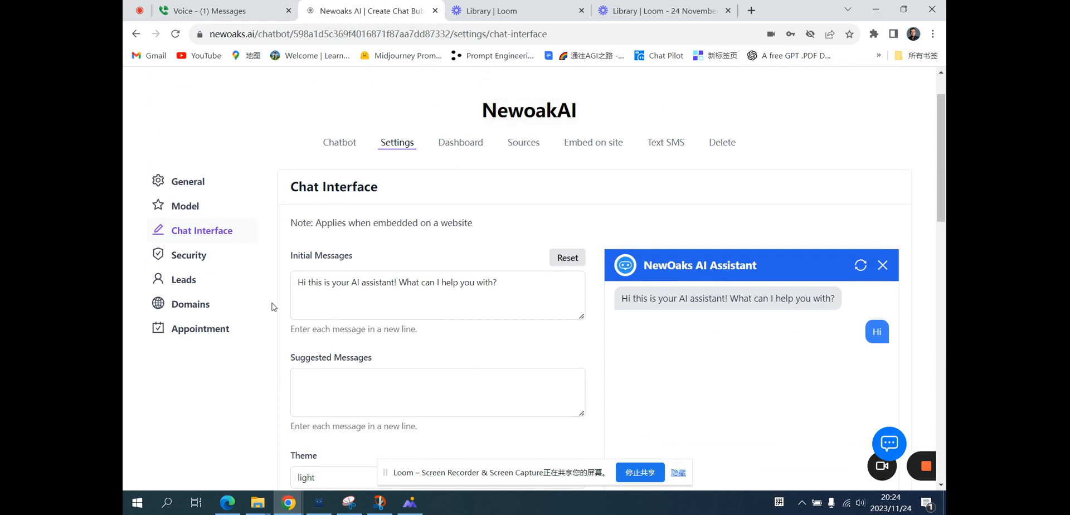
left_click(199, 265)
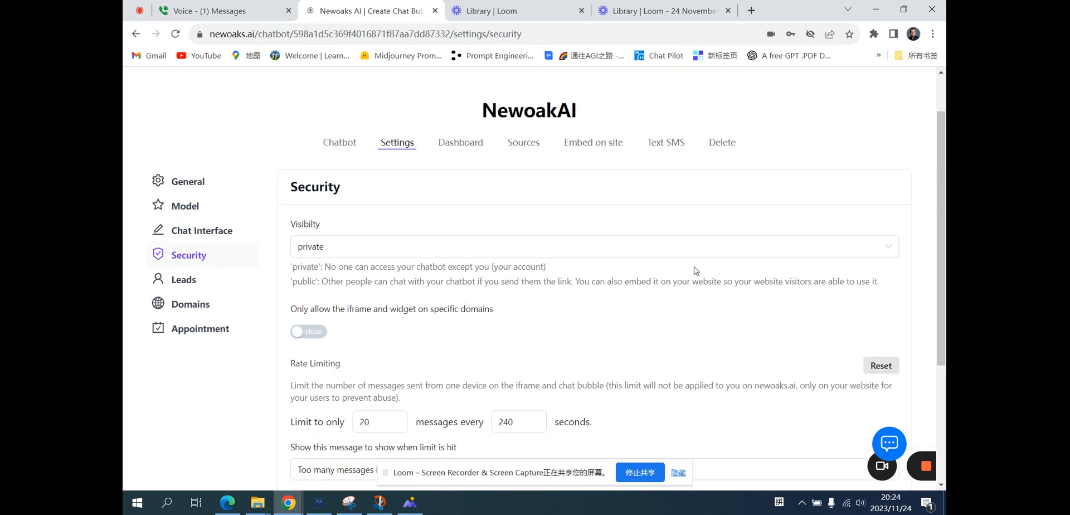
left_click(350, 248)
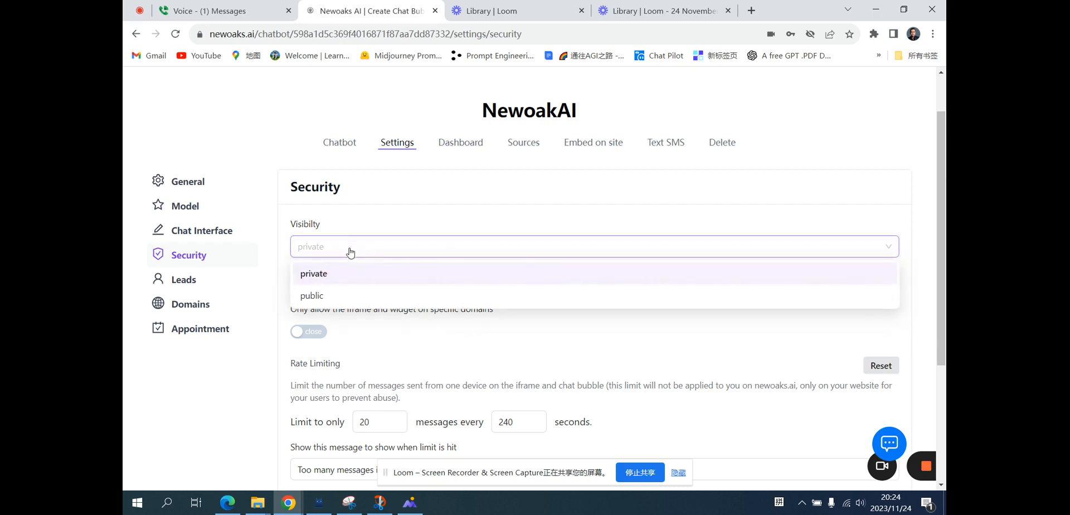
left_click(328, 295)
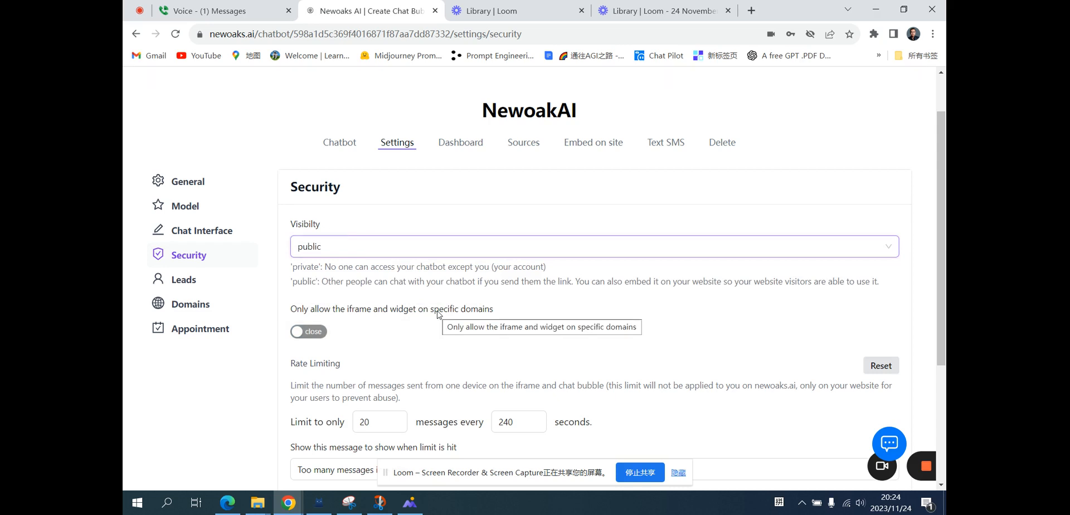
Enable the Name field for lead collection in the Leads settings.
scroll(438, 313, "down", 1)
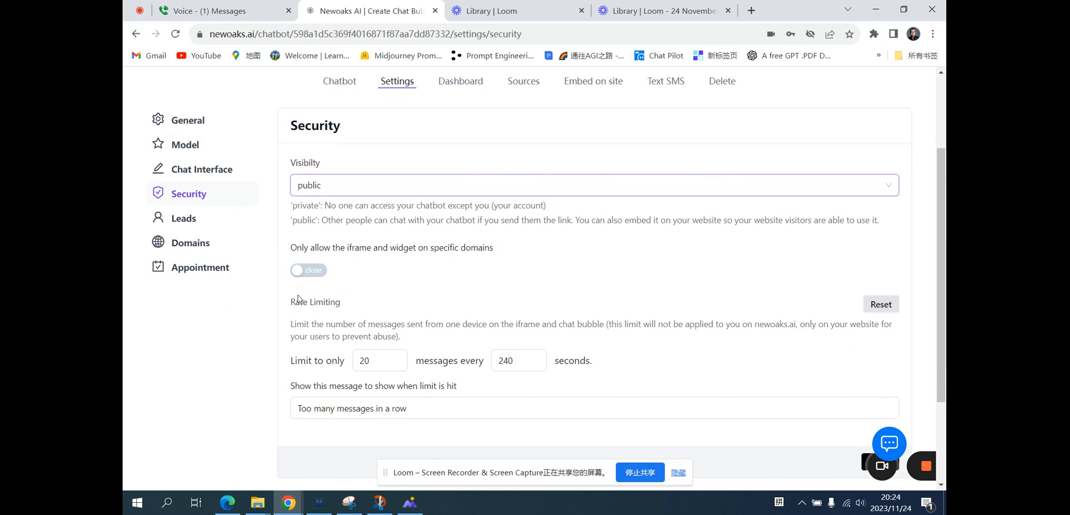
left_click(187, 222)
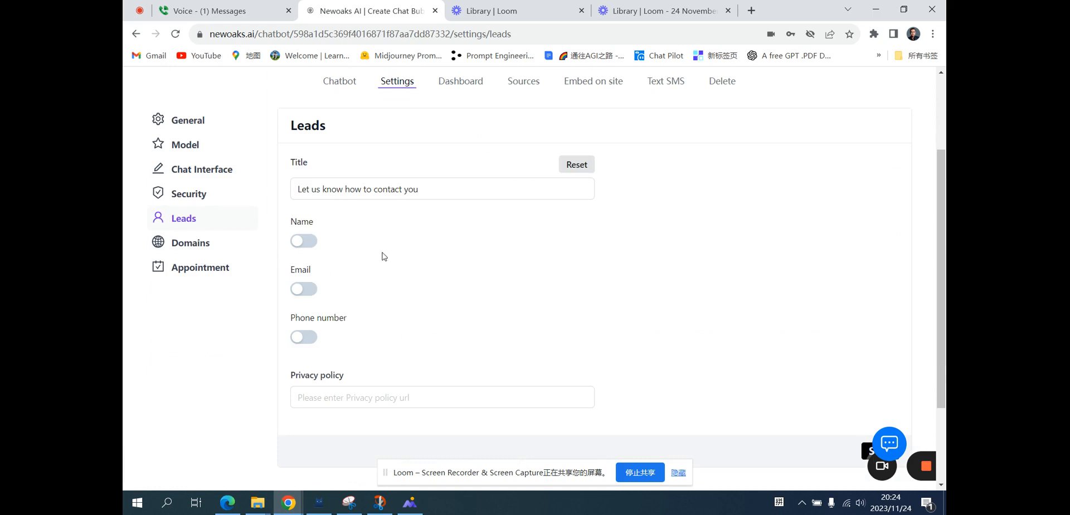
left_click(304, 241)
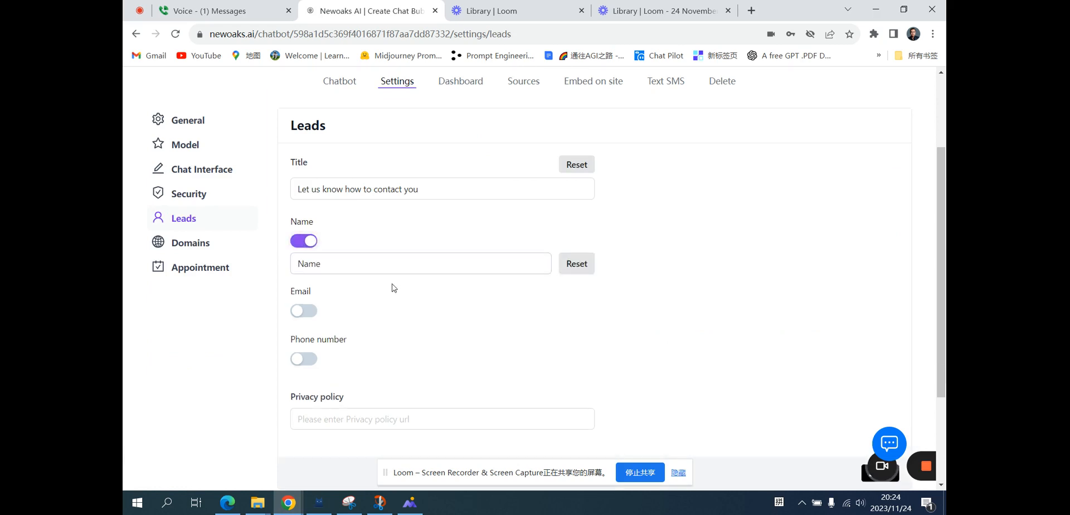
Enable the Email and Phone number fields for lead collection.
left_click(301, 314)
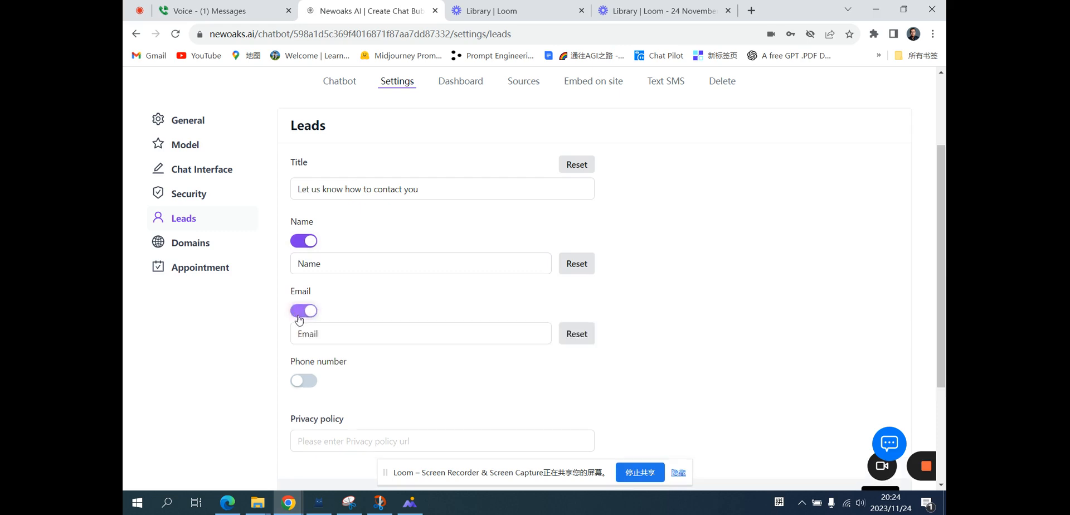
left_click(303, 382)
scroll(504, 359, "down", 1)
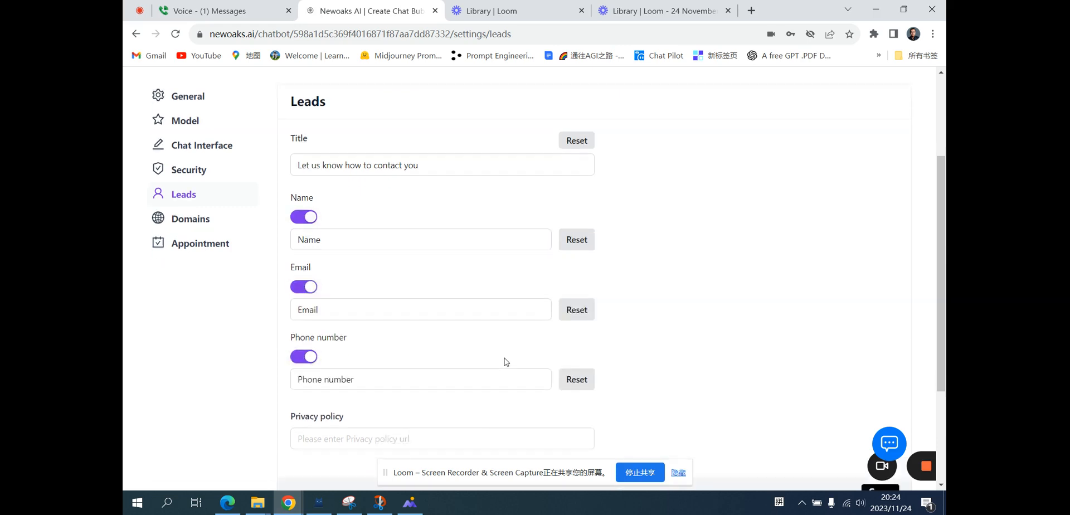
scroll(504, 361, "down", 2)
left_click(420, 344)
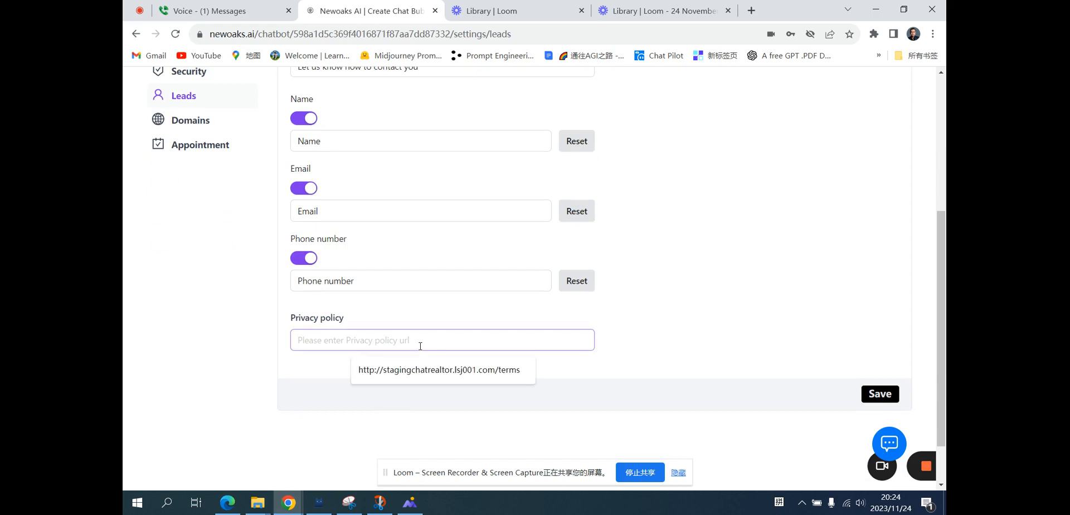
left_click(443, 371)
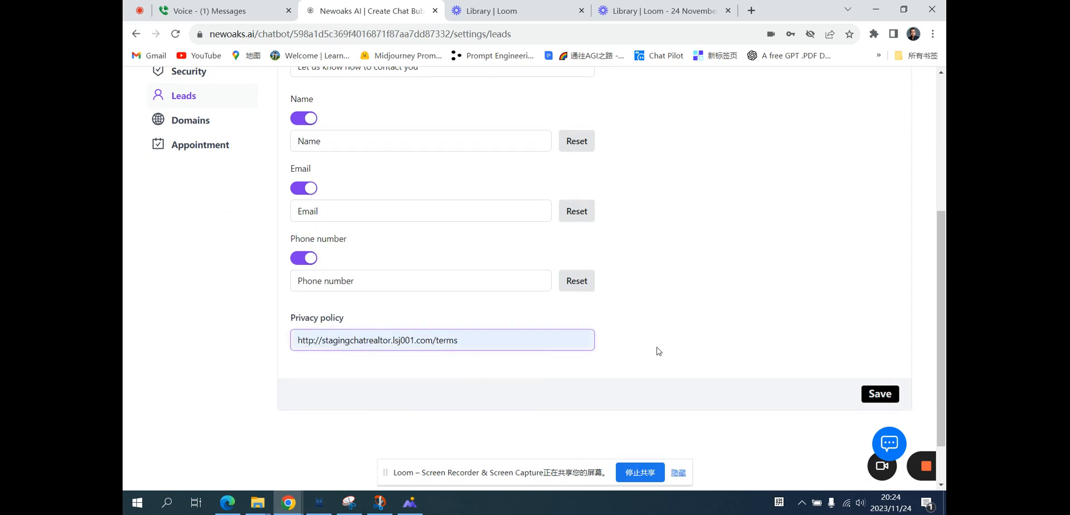
left_click(881, 394)
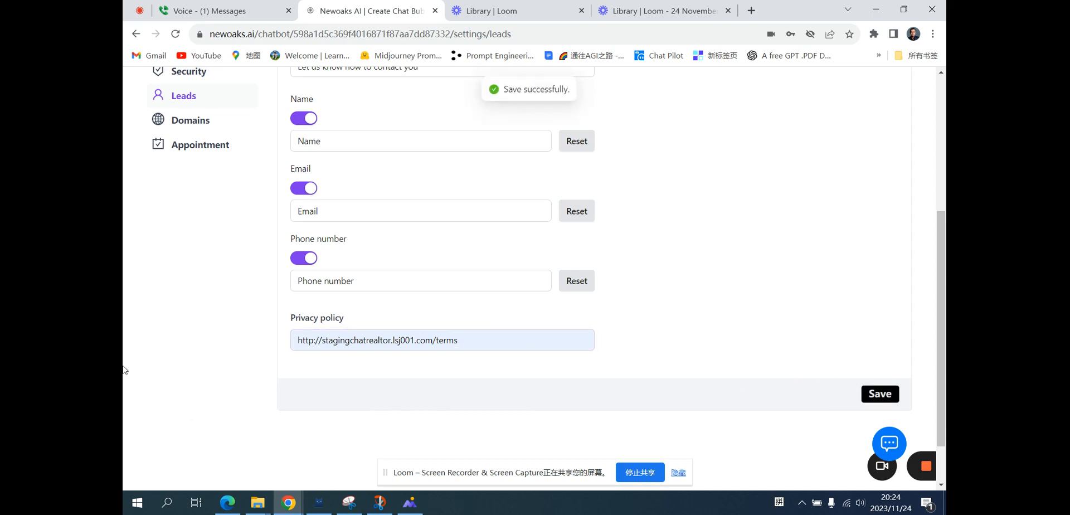
Enter chat.chatmoss.com as the custom domain and save the Domains settings.
scroll(125, 345, "up", 5)
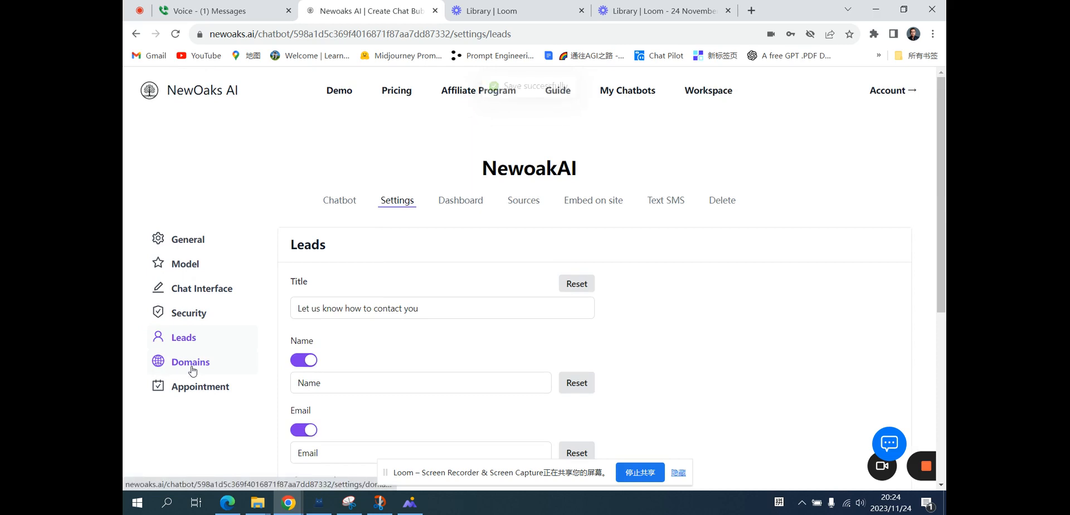
left_click(191, 367)
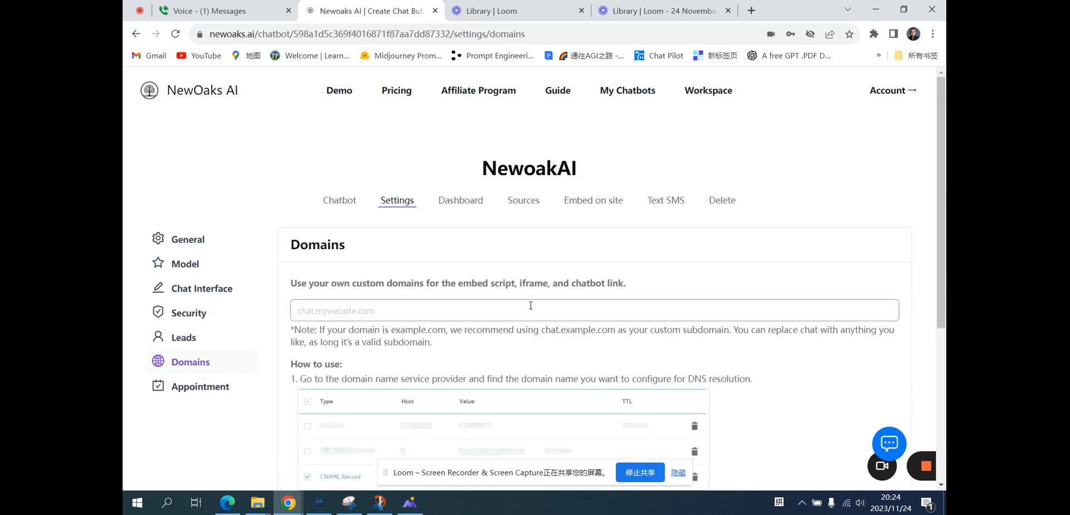
left_click(422, 317)
type("chat.chatmoss.com")
scroll(407, 317, "down", 3)
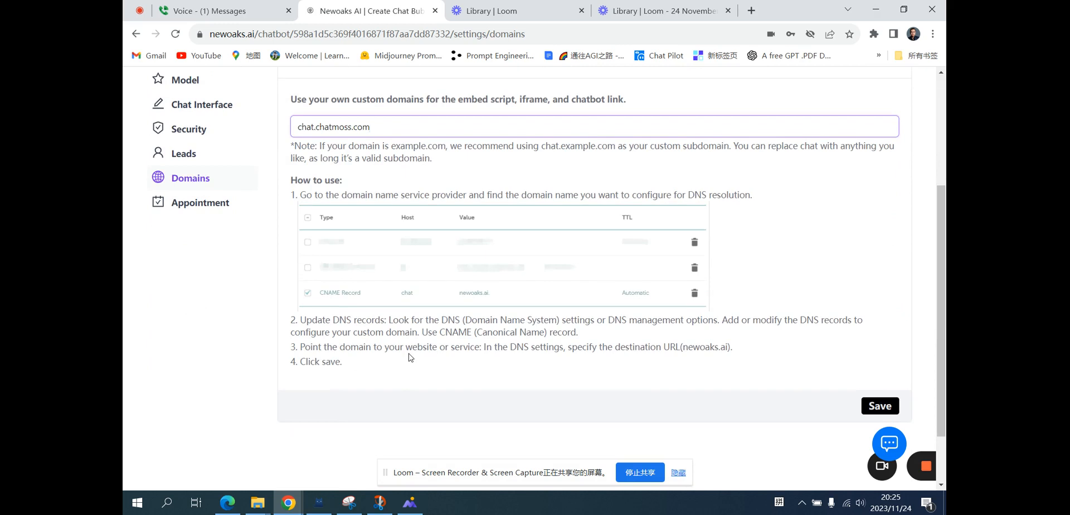
scroll(410, 356, "down", 2)
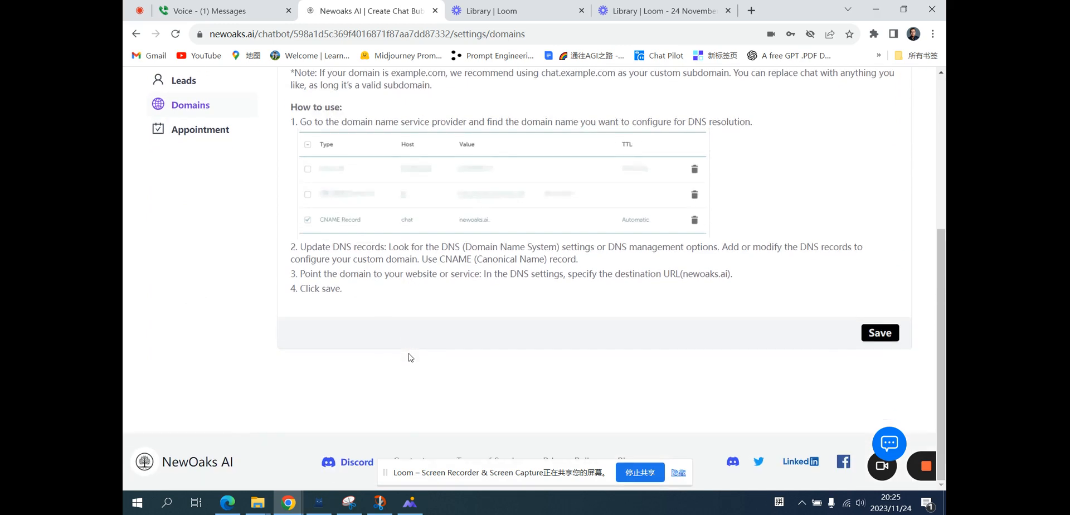
left_click(870, 340)
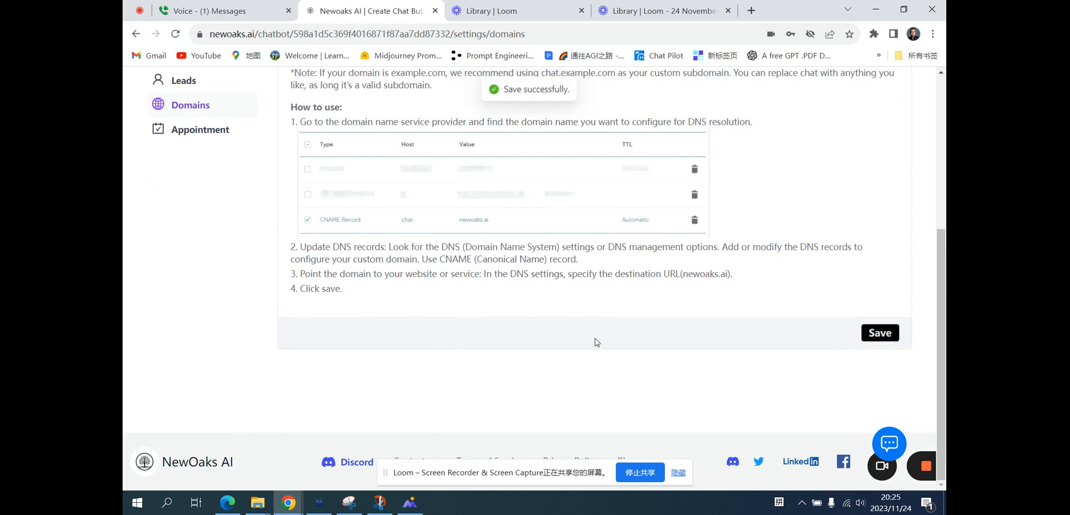
Enable appointments and authorize the chatbot with a Calendly account.
scroll(596, 342, "up", 2)
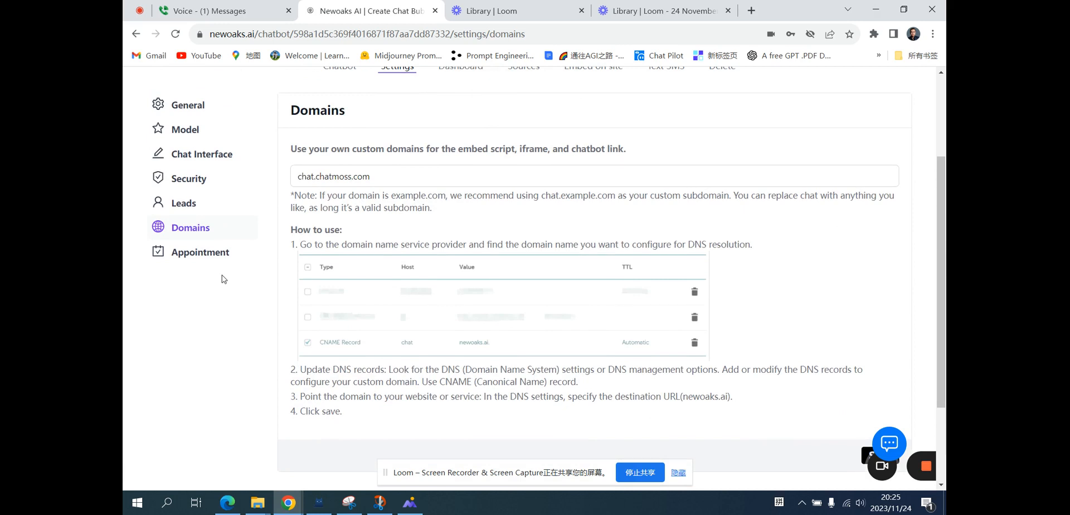
left_click(212, 258)
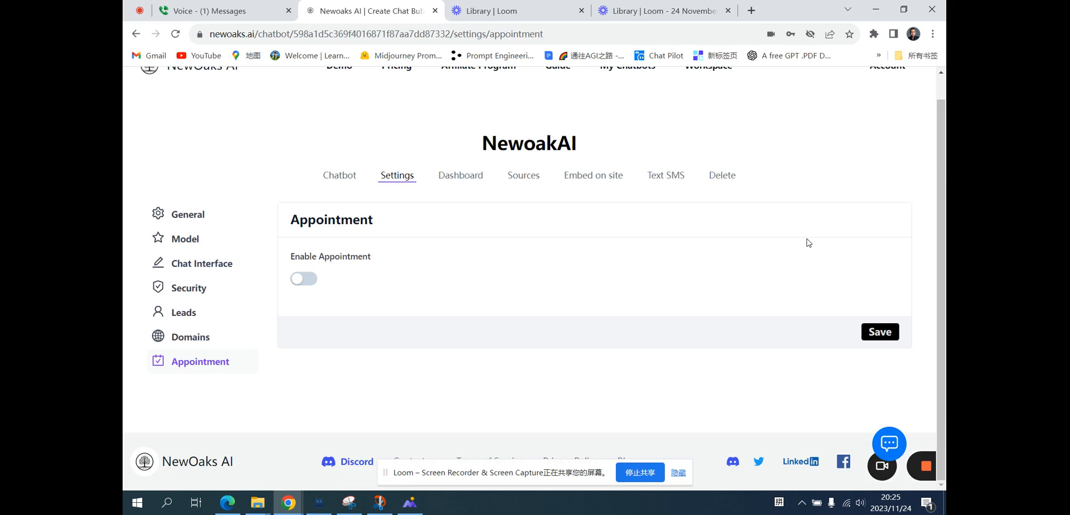
left_click(299, 282)
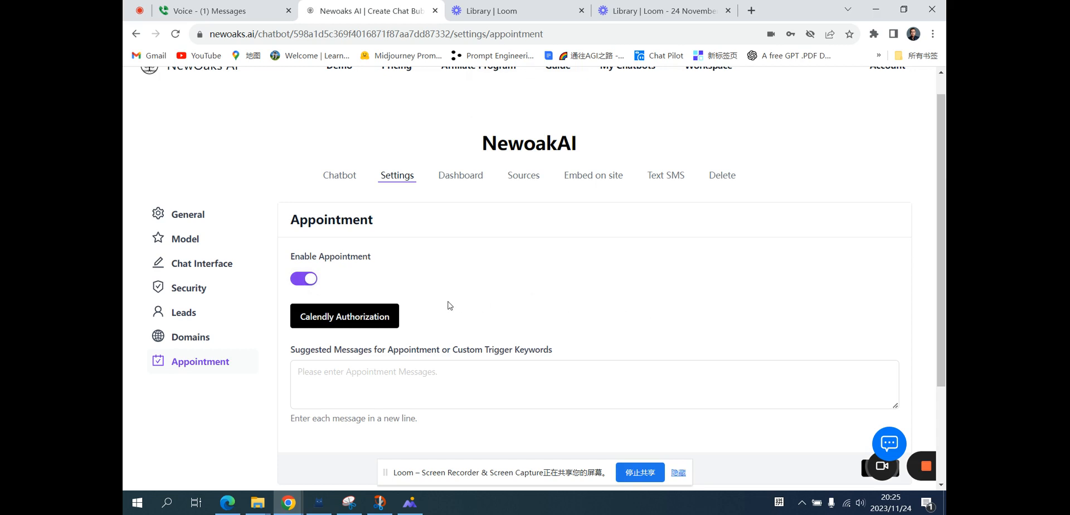
left_click(378, 319)
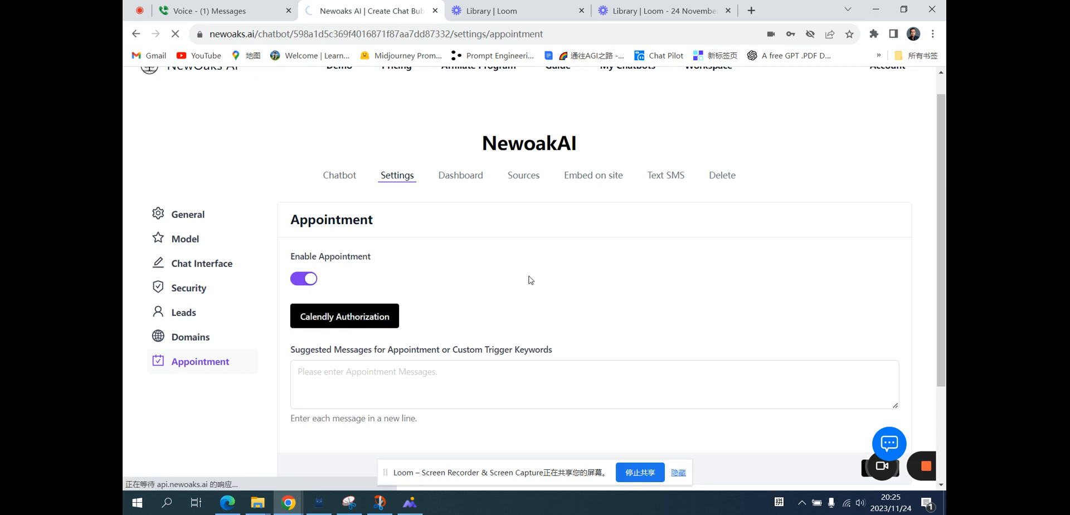
scroll(530, 279, "down", 1)
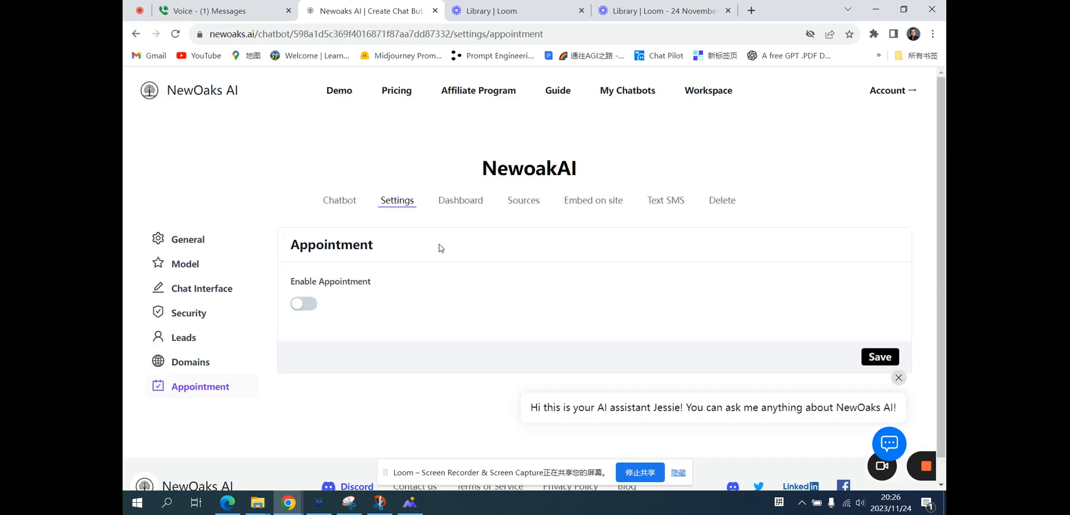
Add "Book an online meeting" as a suggested appointment message and save the Appointment settings.
scroll(425, 278, "down", 2)
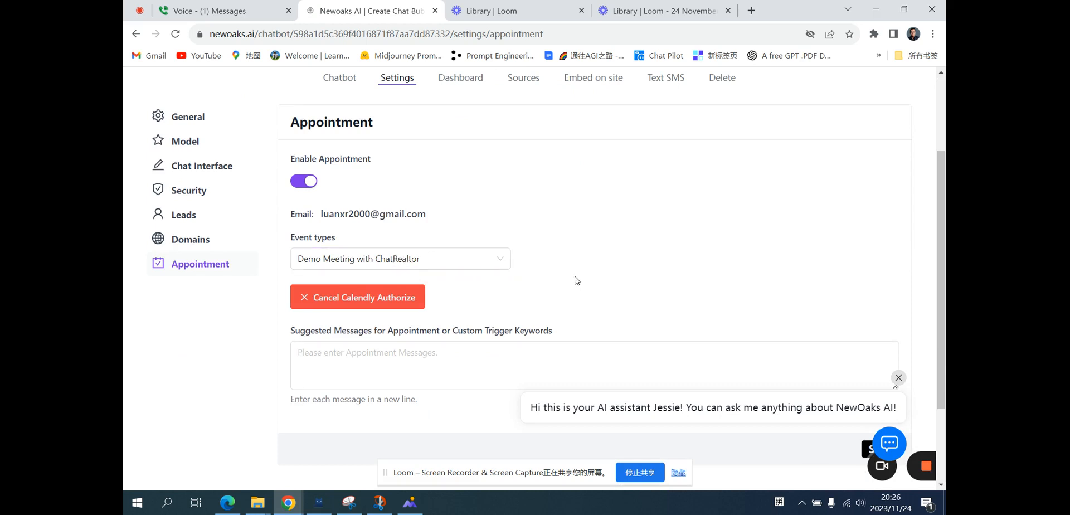
scroll(576, 280, "down", 1)
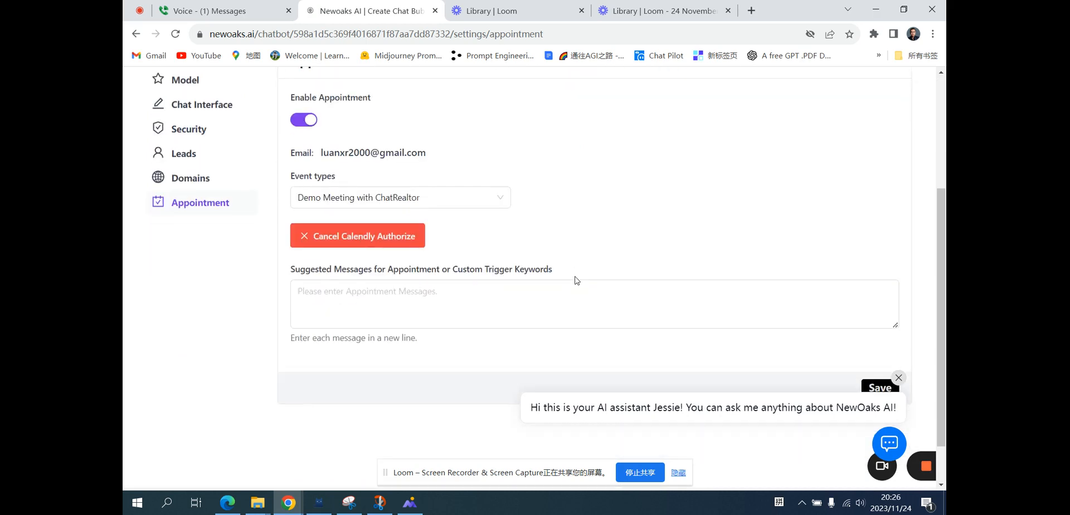
scroll(576, 280, "down", 1)
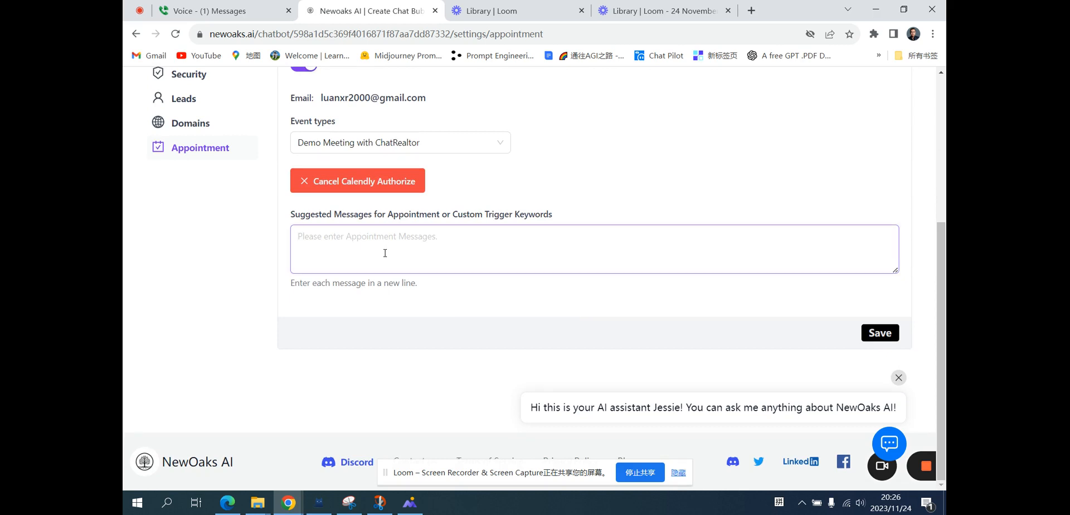
type("Book an")
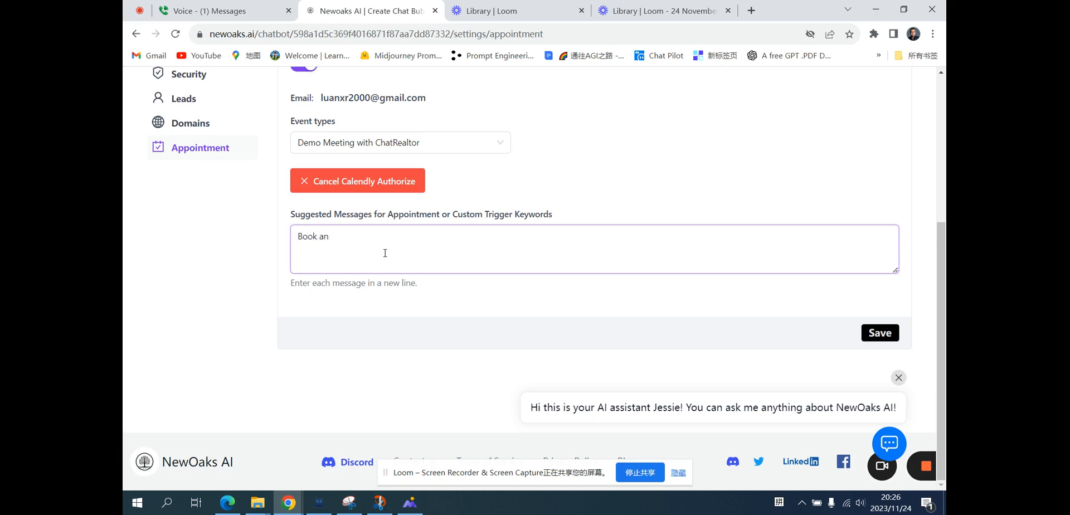
type("donline meeting")
left_click(888, 444)
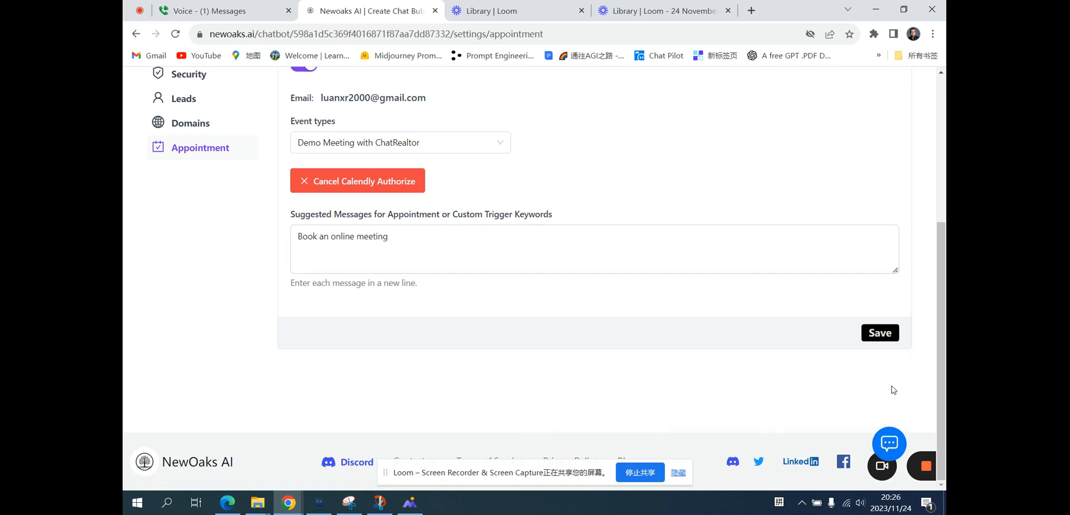
left_click(883, 336)
Check the suggested message in the Chat Interface preview.
scroll(712, 310, "up", 4)
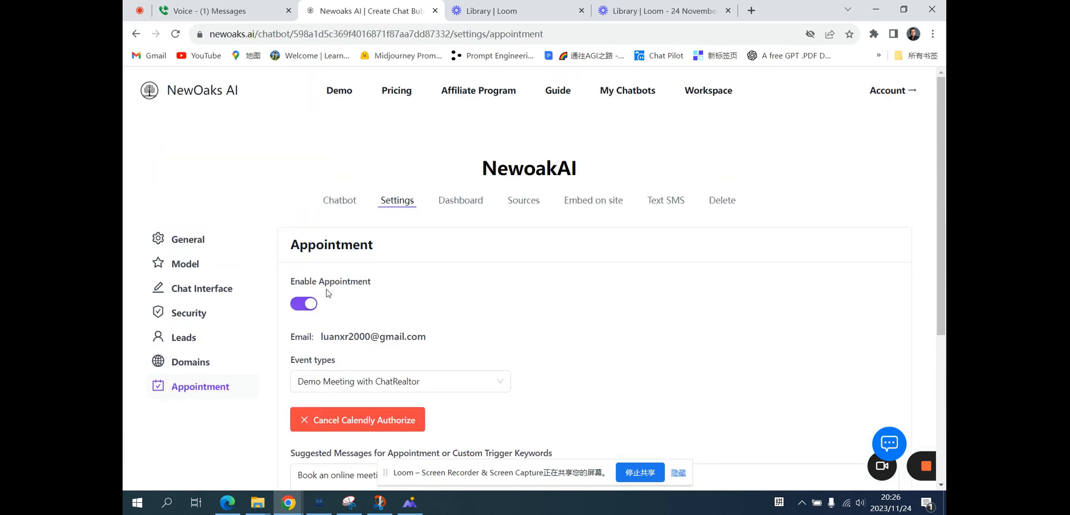
left_click(215, 299)
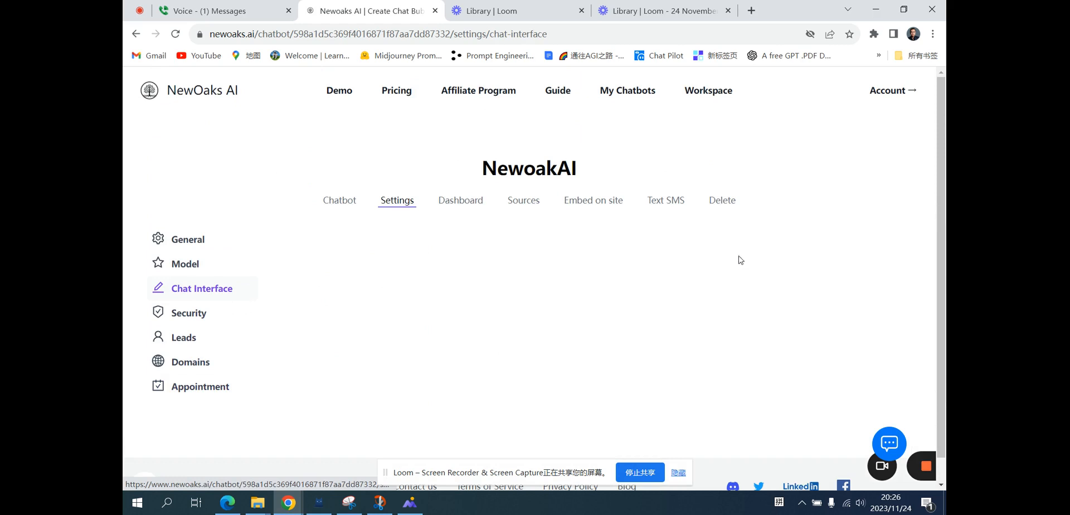
scroll(867, 262, "down", 4)
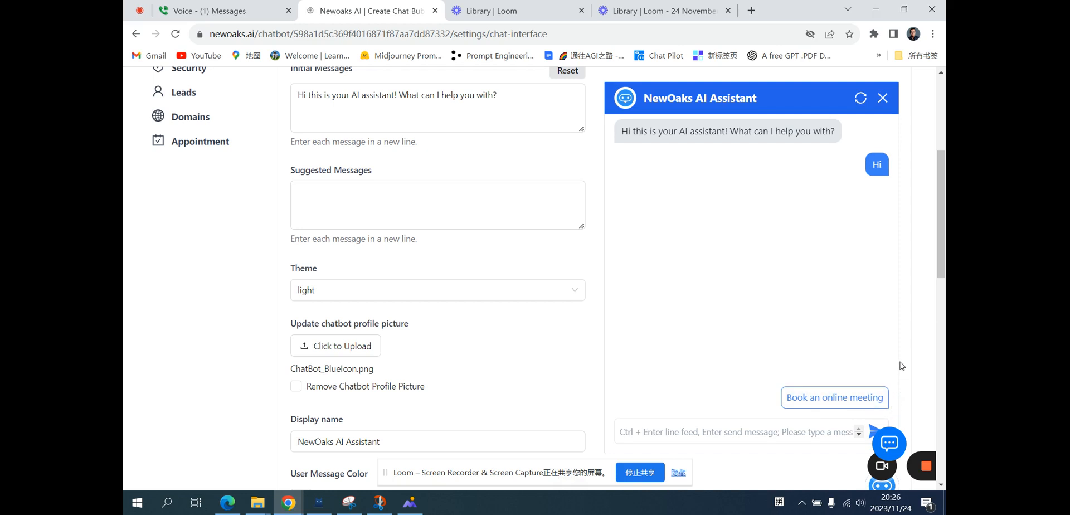
scroll(901, 366, "up", 5)
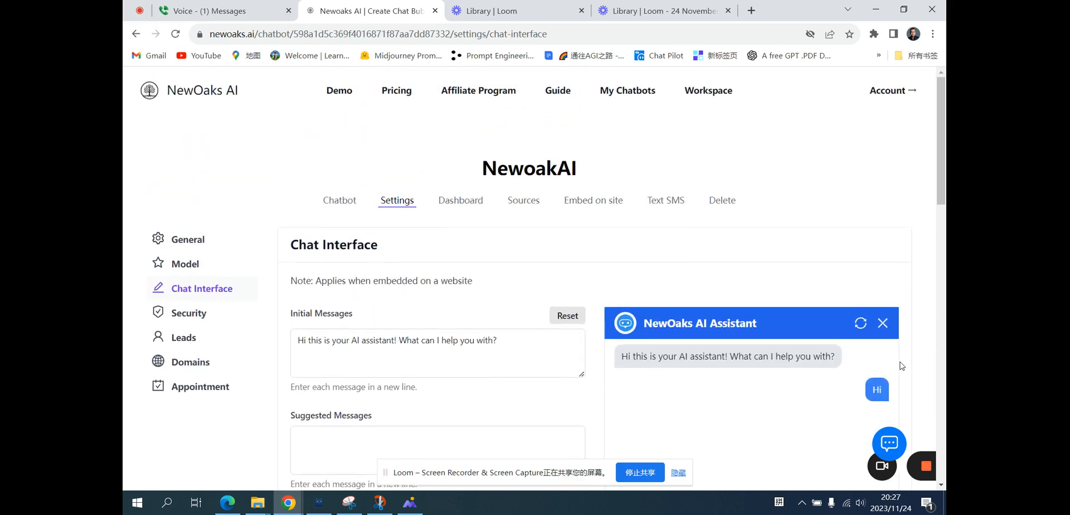
Review the dashboard's chat logs and leads list, opening and cancelling the revise-answer dialog for a logged reply.
left_click(463, 207)
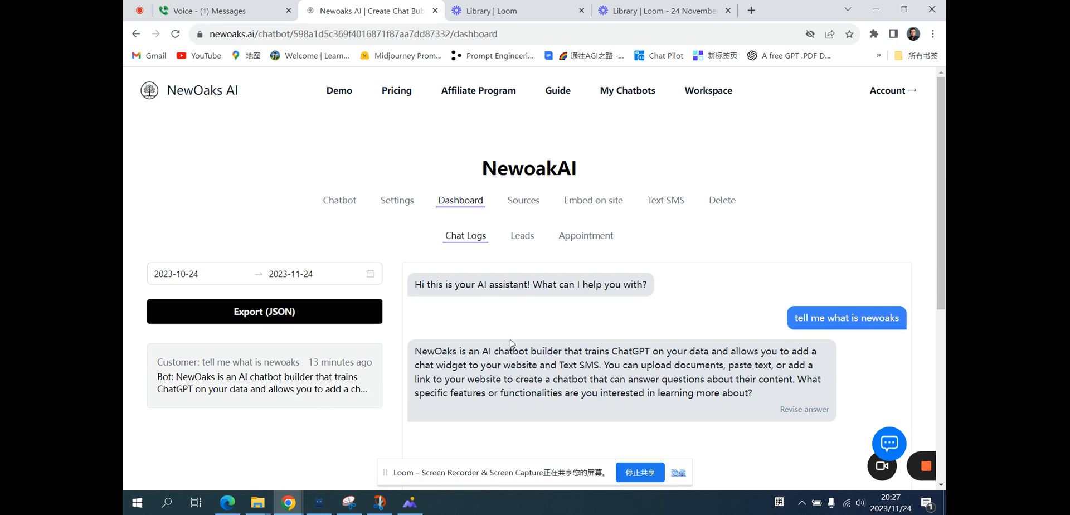
scroll(511, 343, "down", 1)
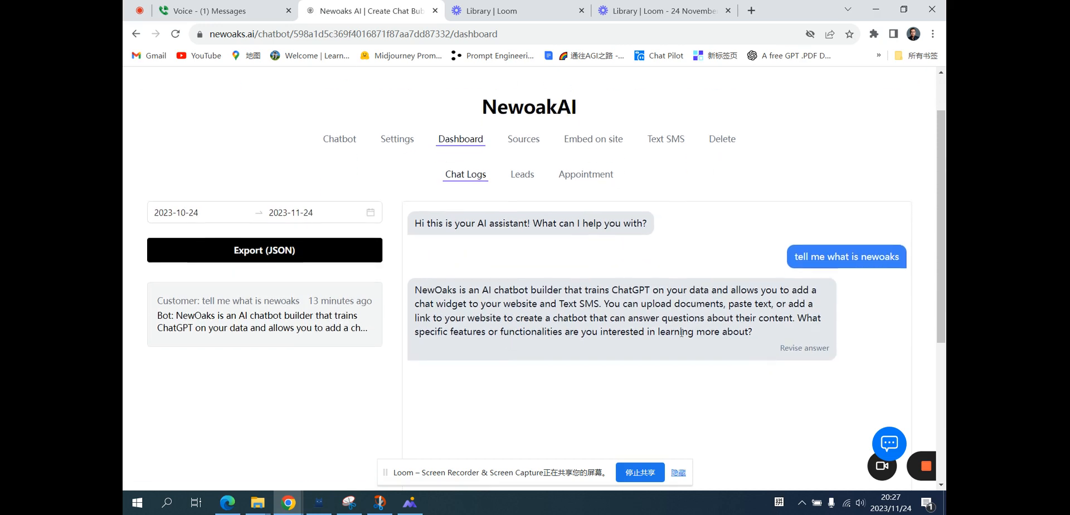
left_click(794, 351)
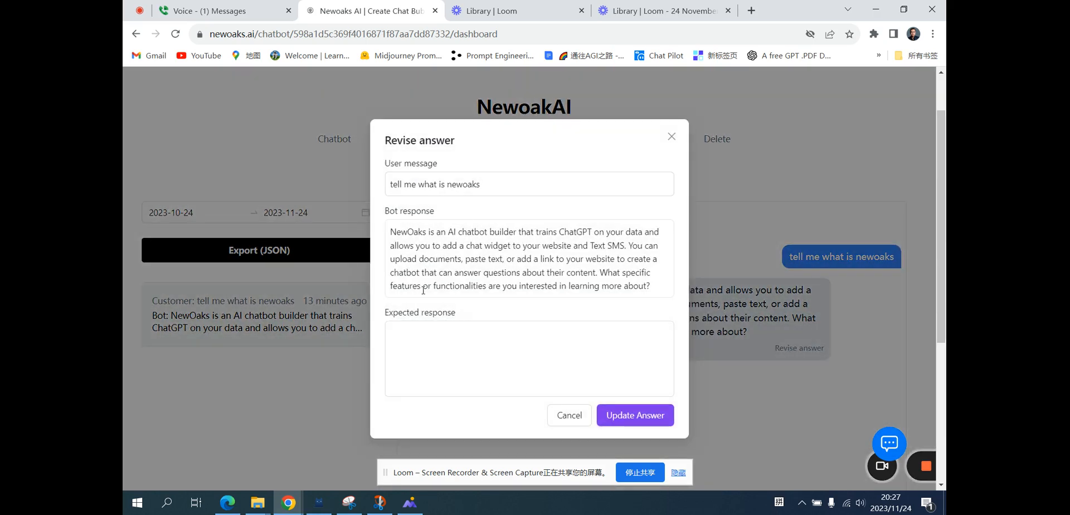
left_click(569, 415)
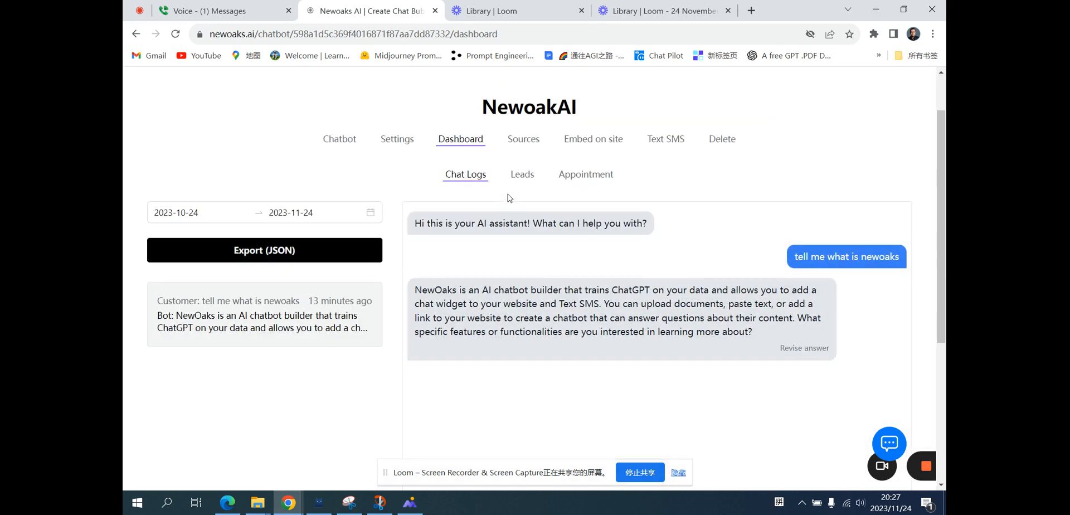
left_click(522, 178)
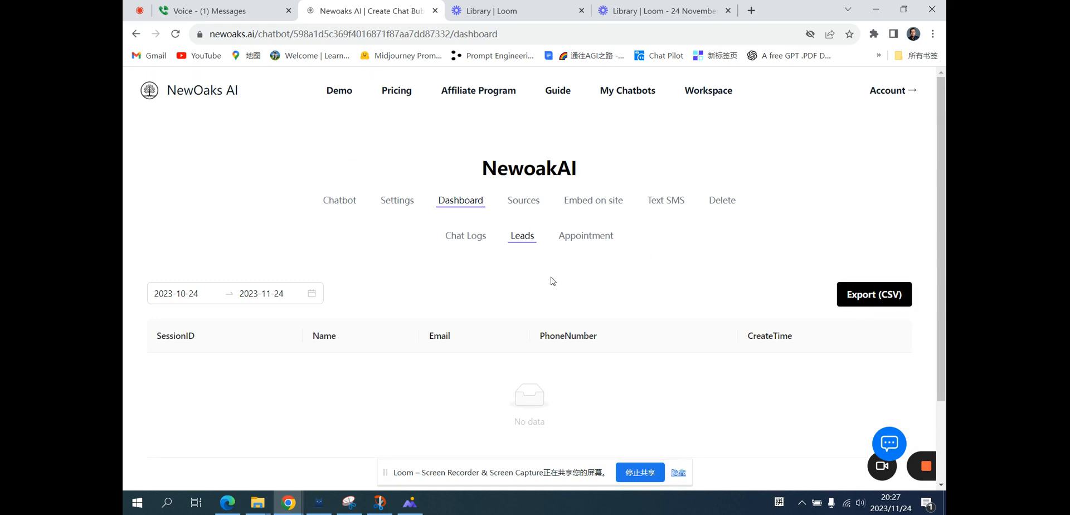
Ask the chatbot "what is newoaks" on the Chatbot page.
left_click(340, 208)
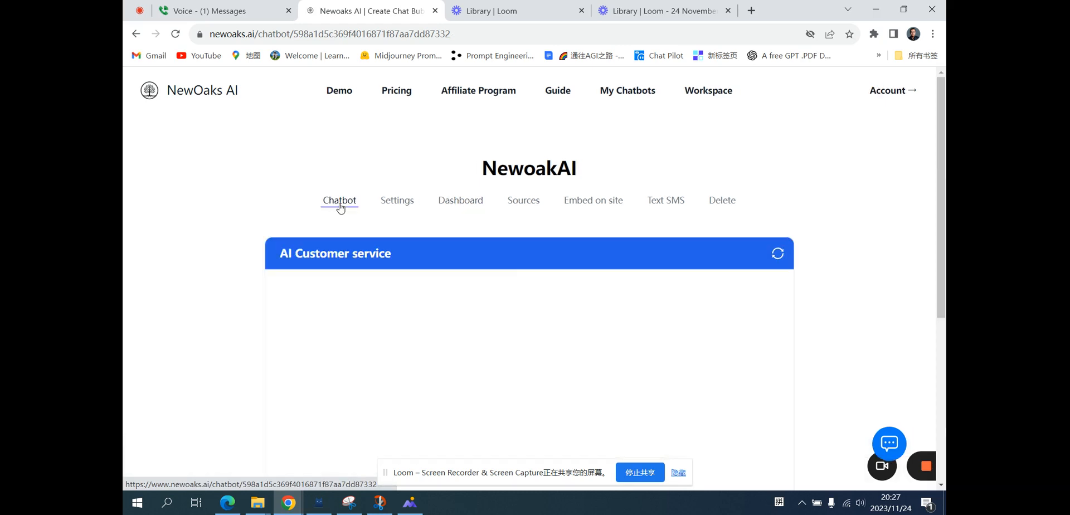
scroll(560, 281, "down", 5)
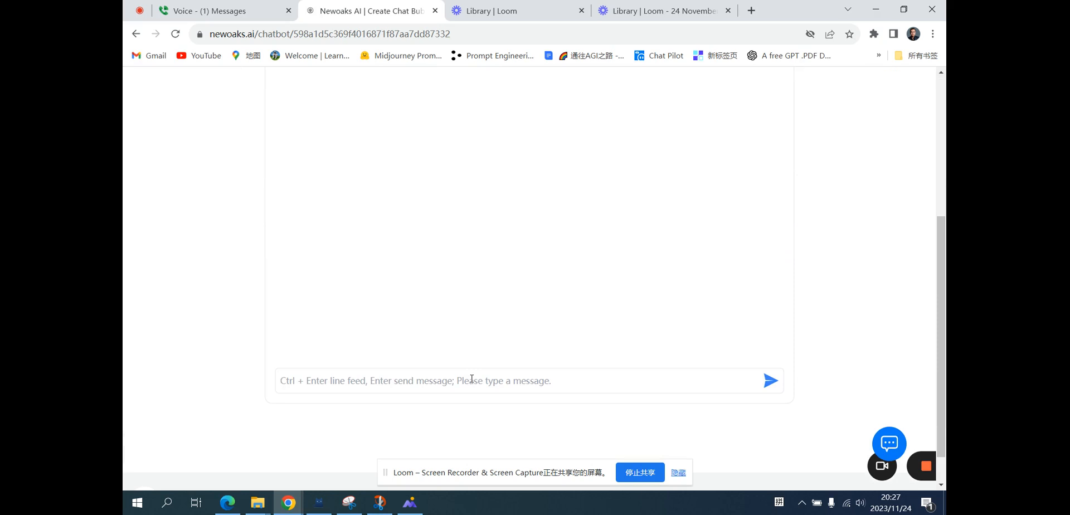
type("what is newoaks")
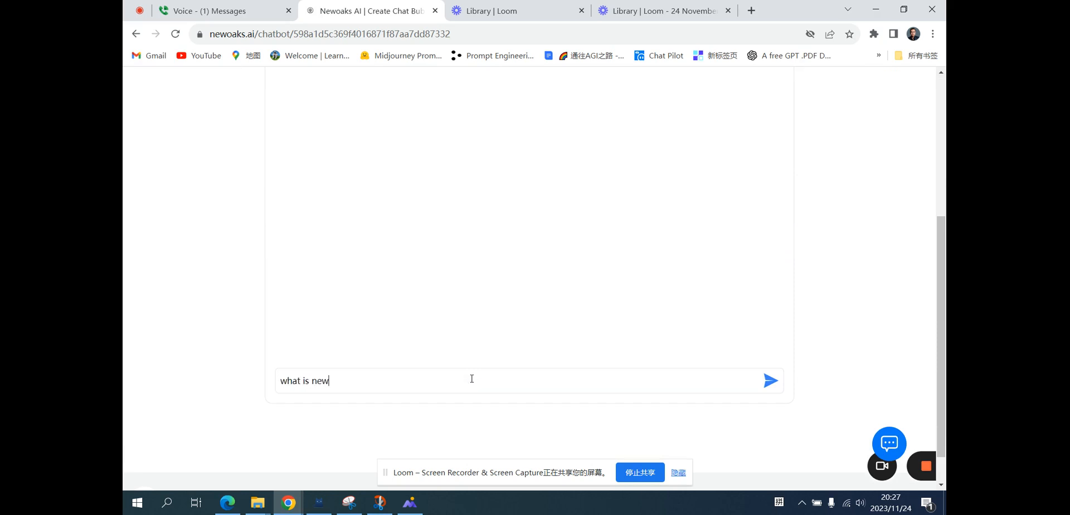
key("Return")
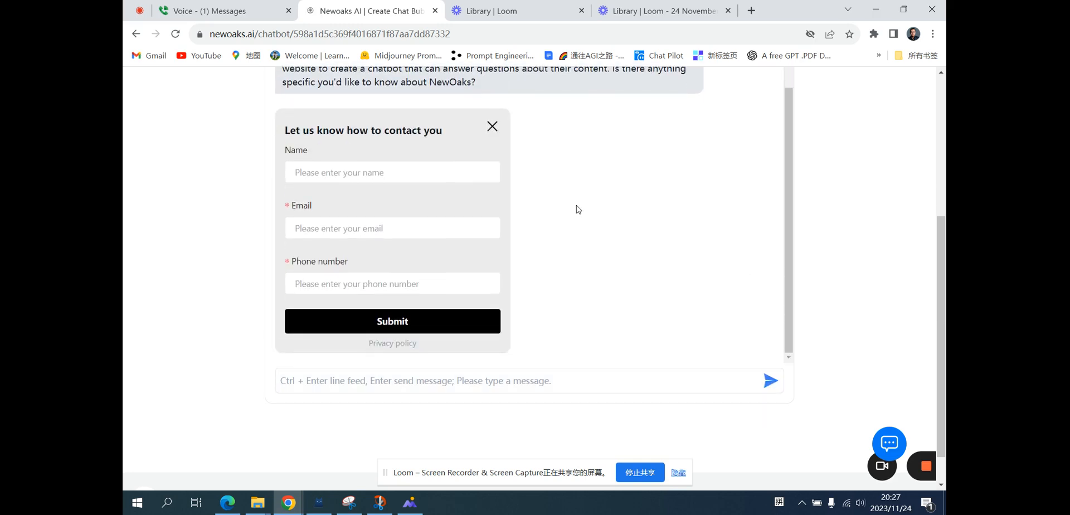
Fill in the chatbot's contact form with a name, the contact's e-mail and phone number, and submit it.
left_click(440, 175)
left_click(397, 205)
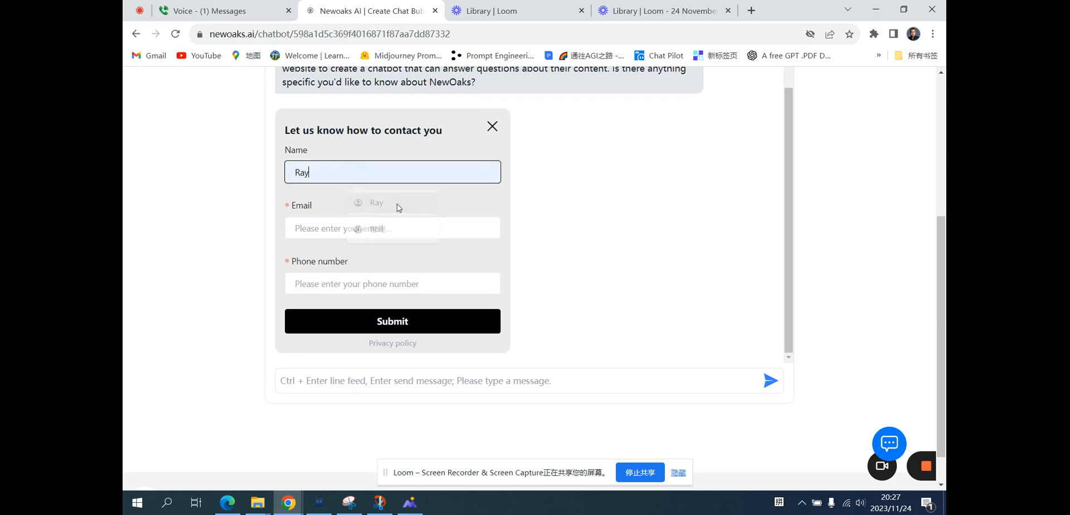
left_click(367, 225)
left_click(391, 257)
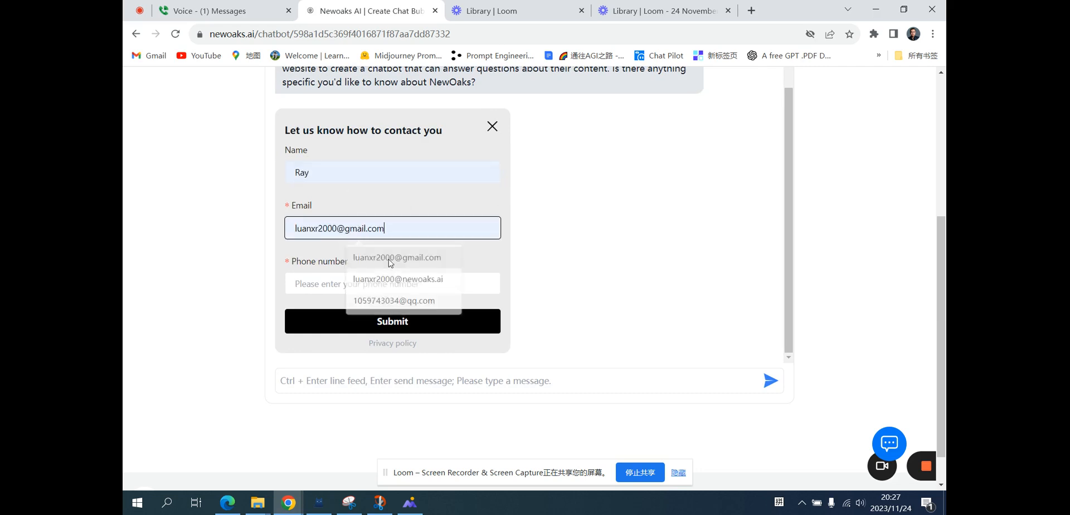
left_click(372, 285)
left_click(385, 313)
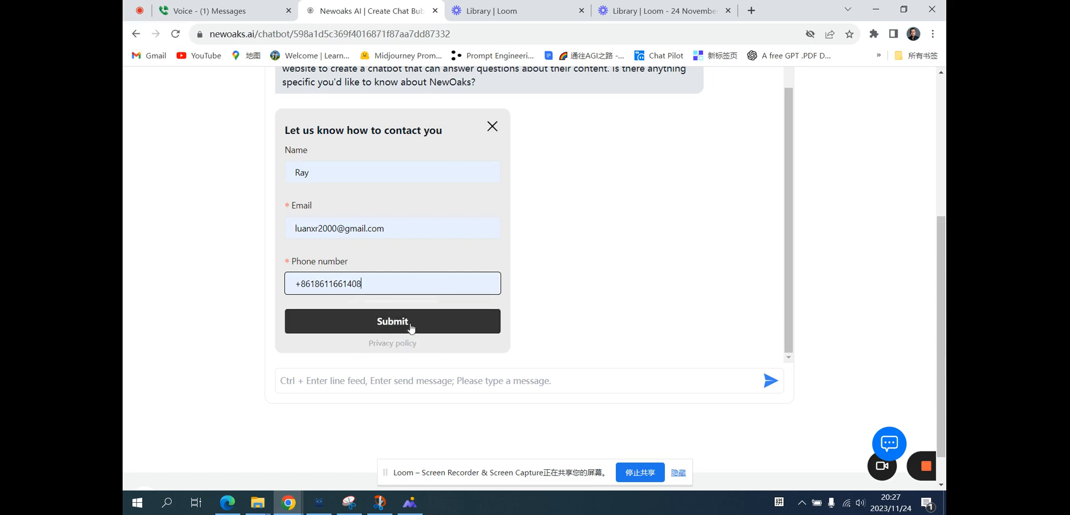
left_click(418, 325)
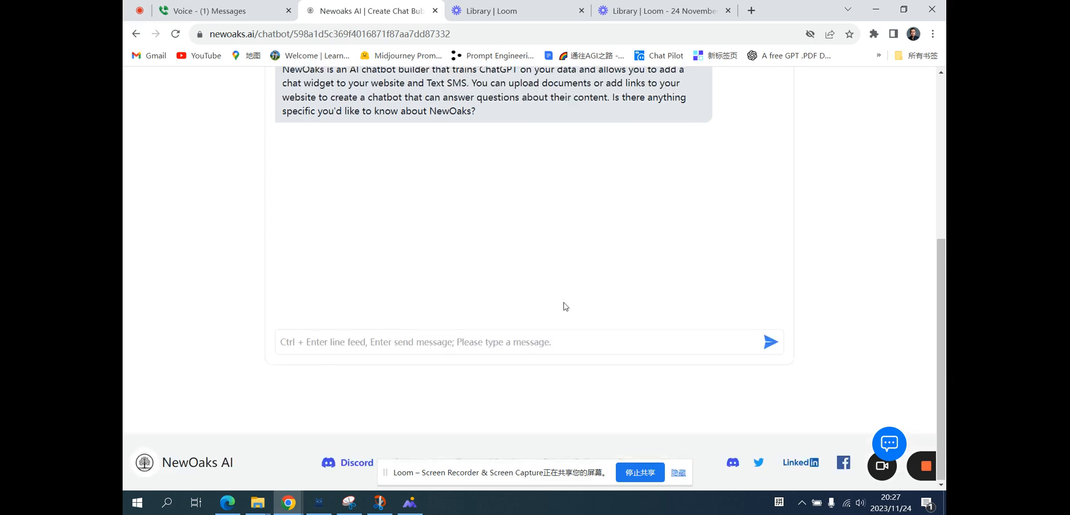
Check the dashboard's Leads list and Appointment list for the new submission.
scroll(564, 306, "up", 3)
left_click(465, 208)
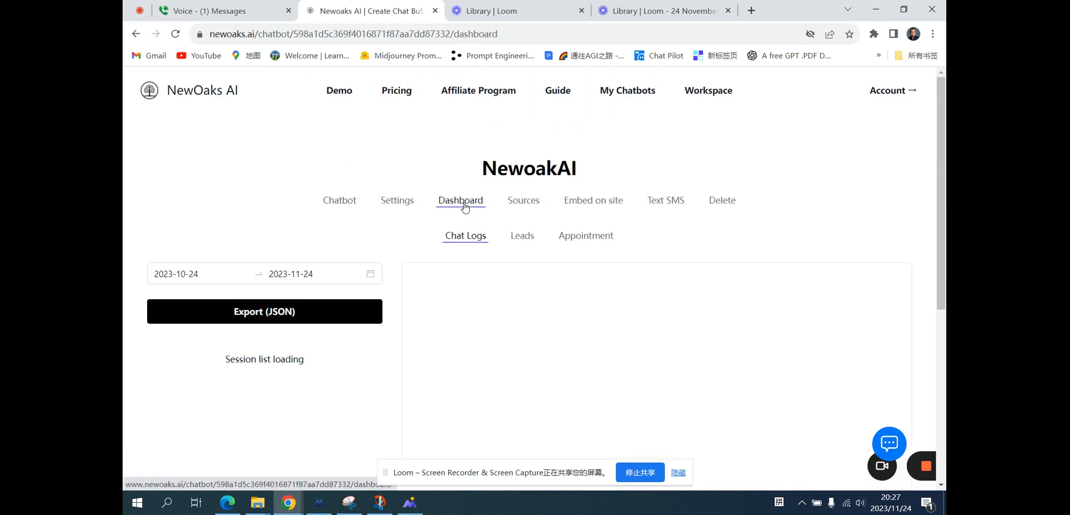
left_click(524, 239)
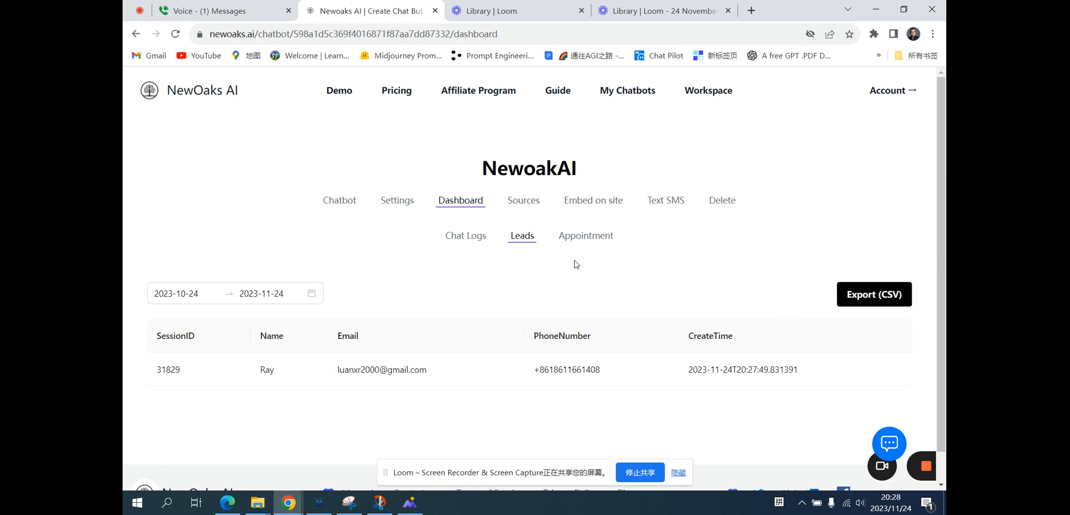
left_click(584, 243)
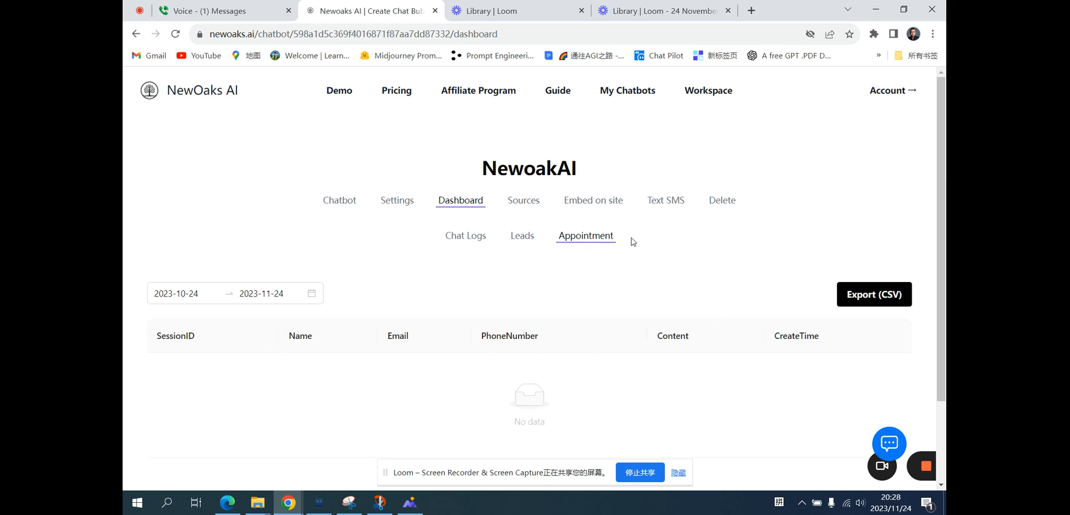
Open the Embed on site code and copy the chat bubble script.
left_click(600, 207)
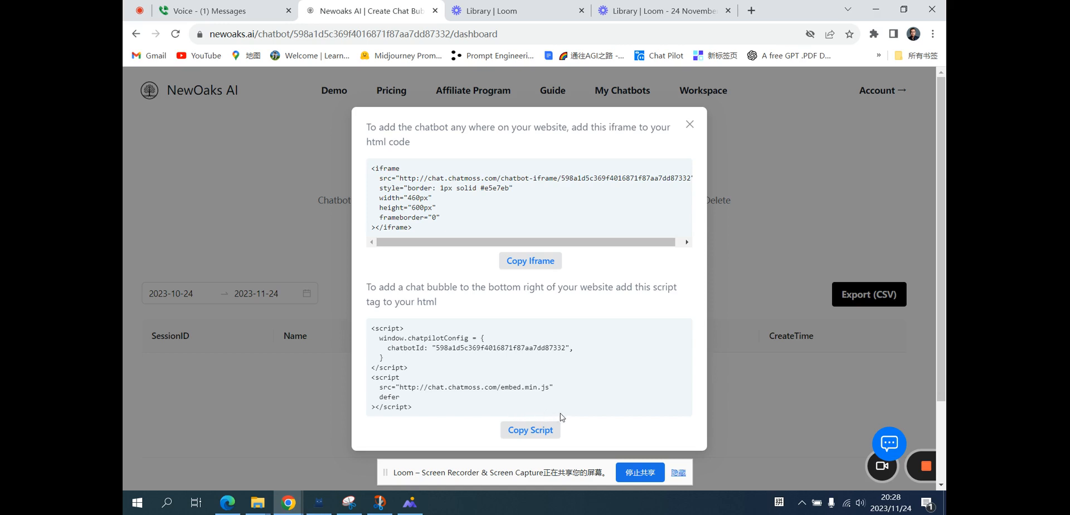
left_click(543, 429)
left_click(529, 430)
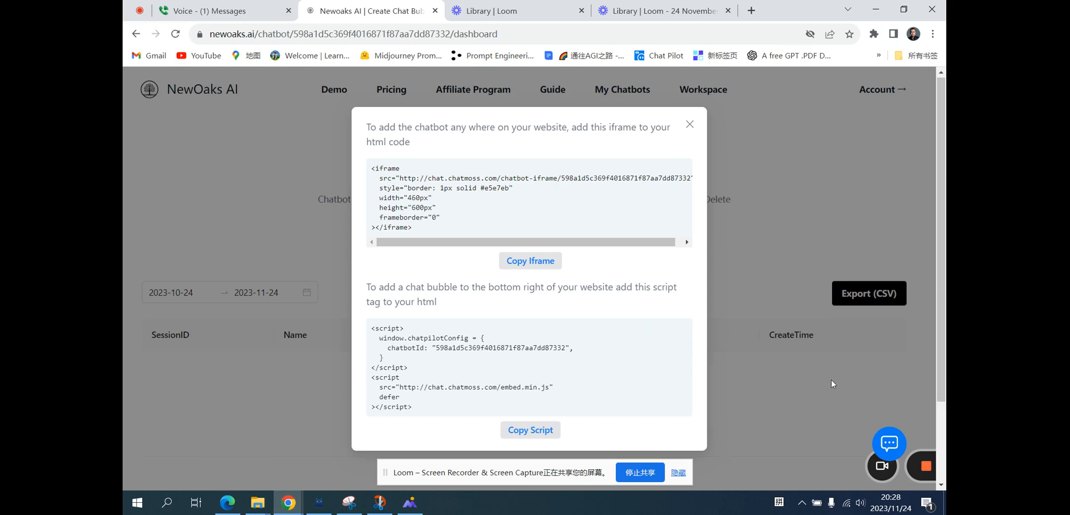
Open the chat bubble preview, then close it and the embed code dialog.
scroll(831, 379, "down", 2)
left_click(890, 446)
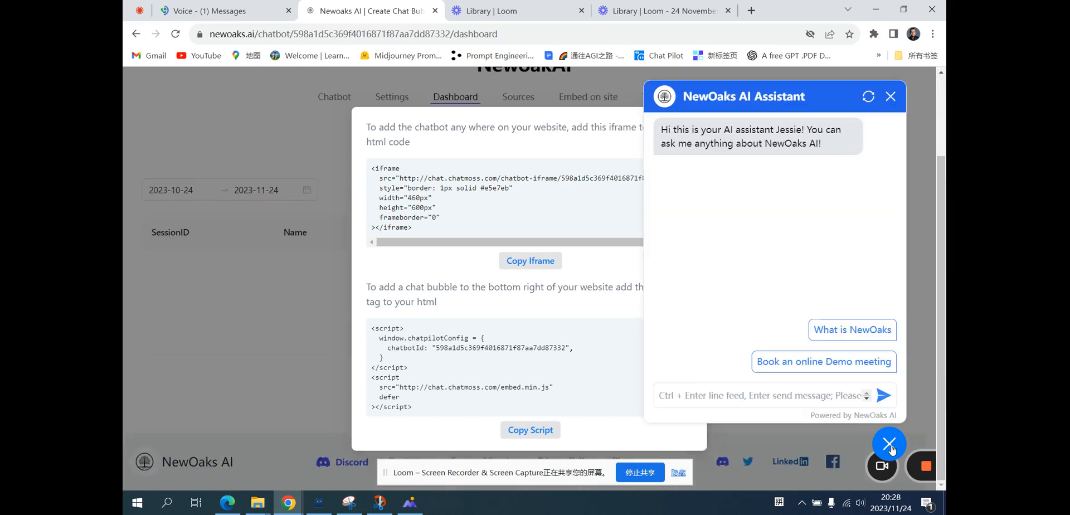
left_click(891, 99)
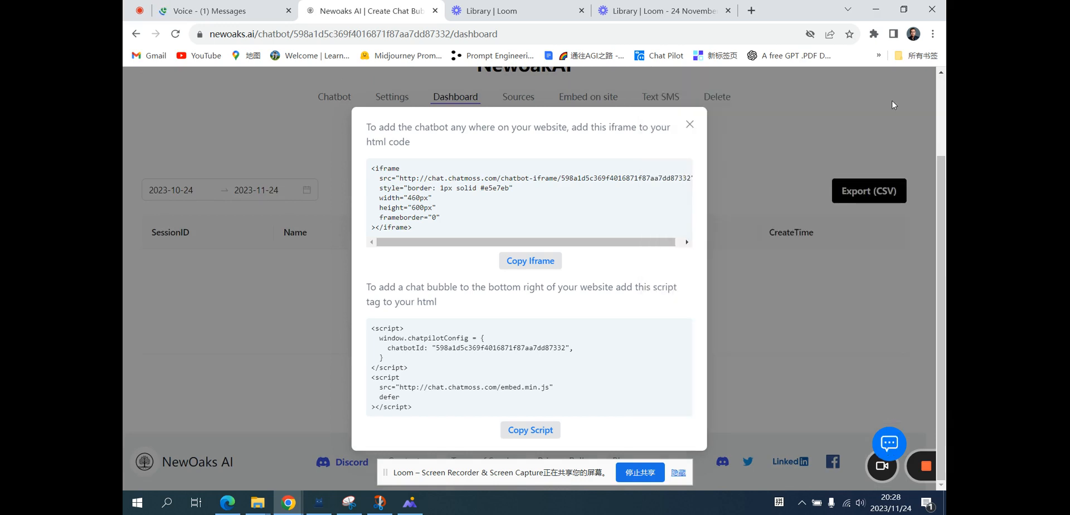
left_click(690, 124)
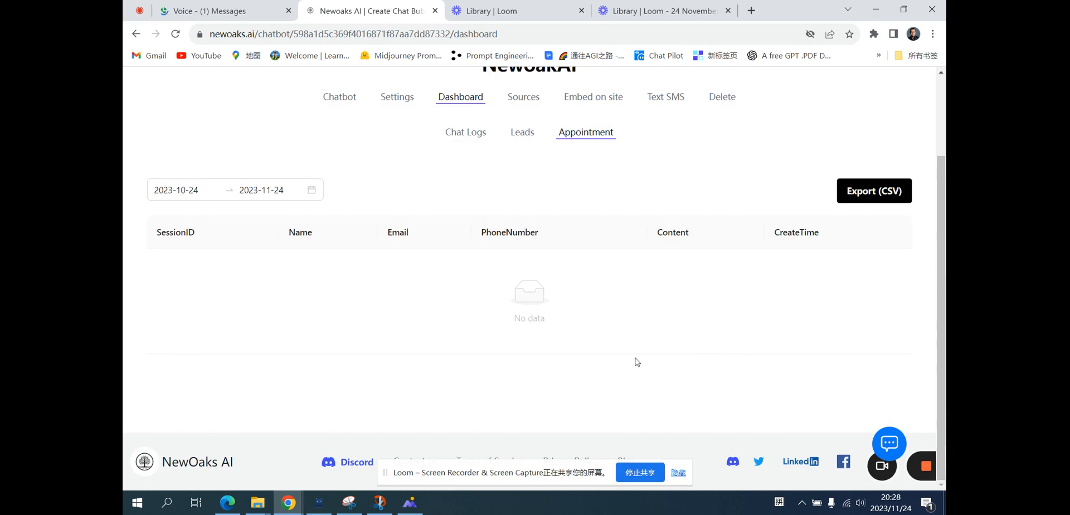
On the Text SMS page, fill in the Gmail address from the saved suggestions and select the Google Voice number field.
scroll(618, 277, "up", 1)
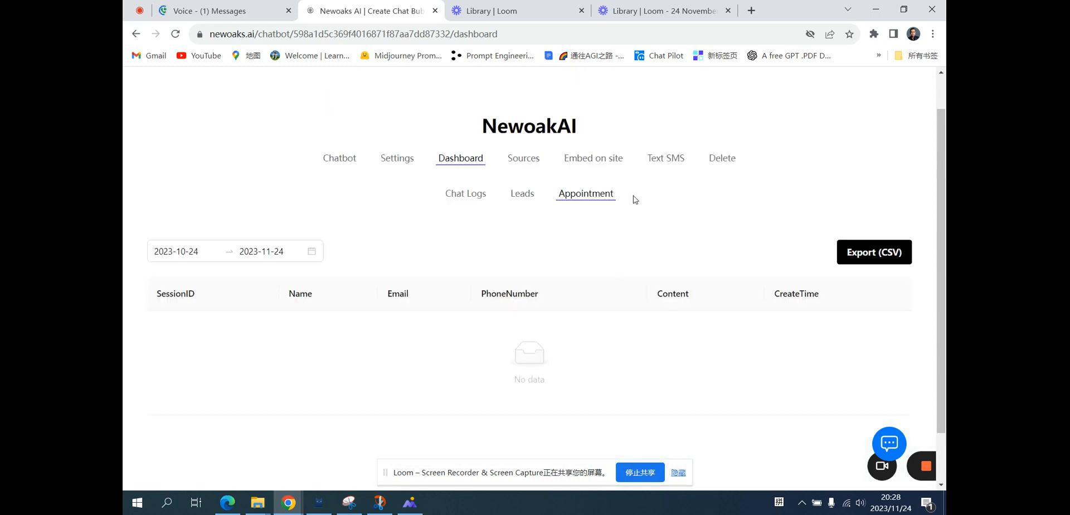
left_click(665, 160)
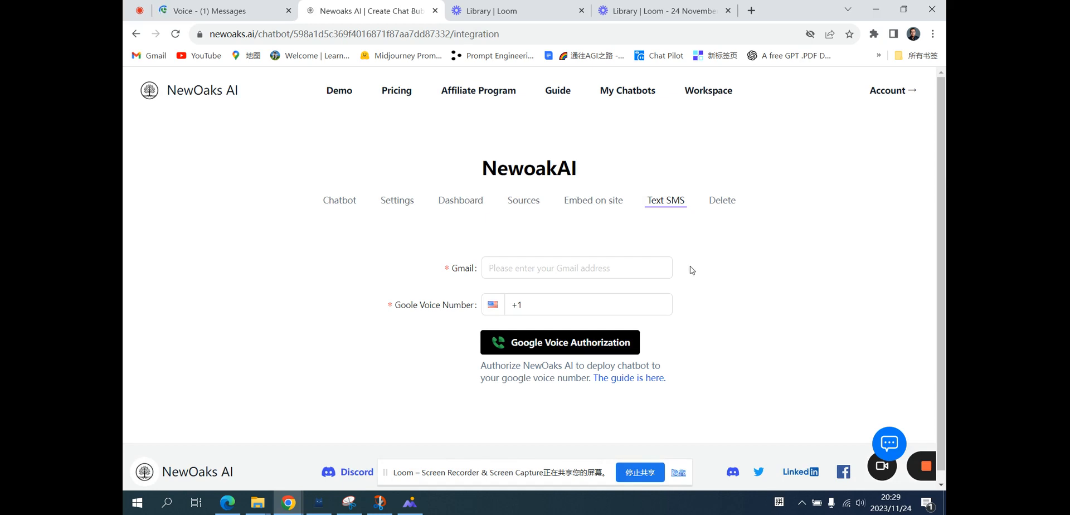
left_click(581, 271)
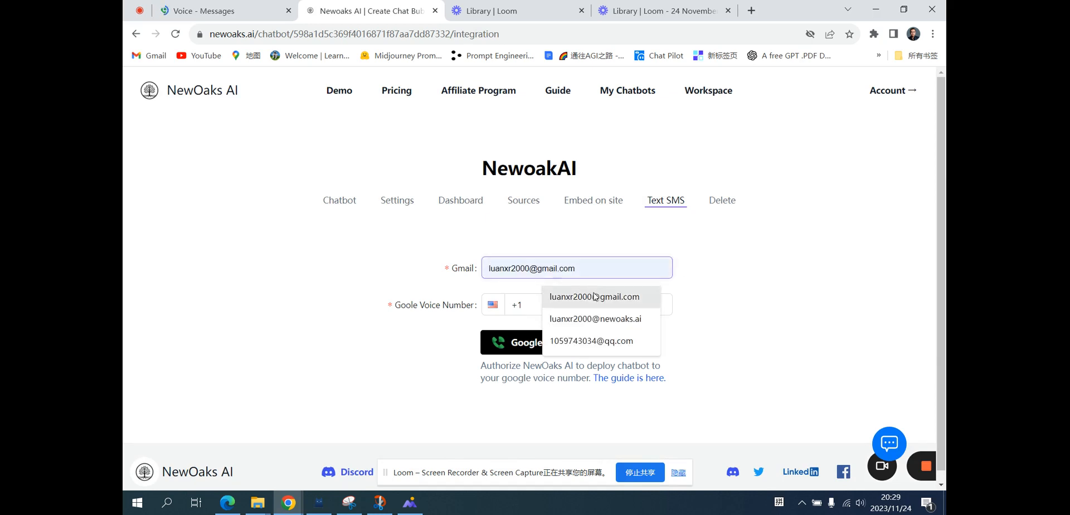
left_click(594, 294)
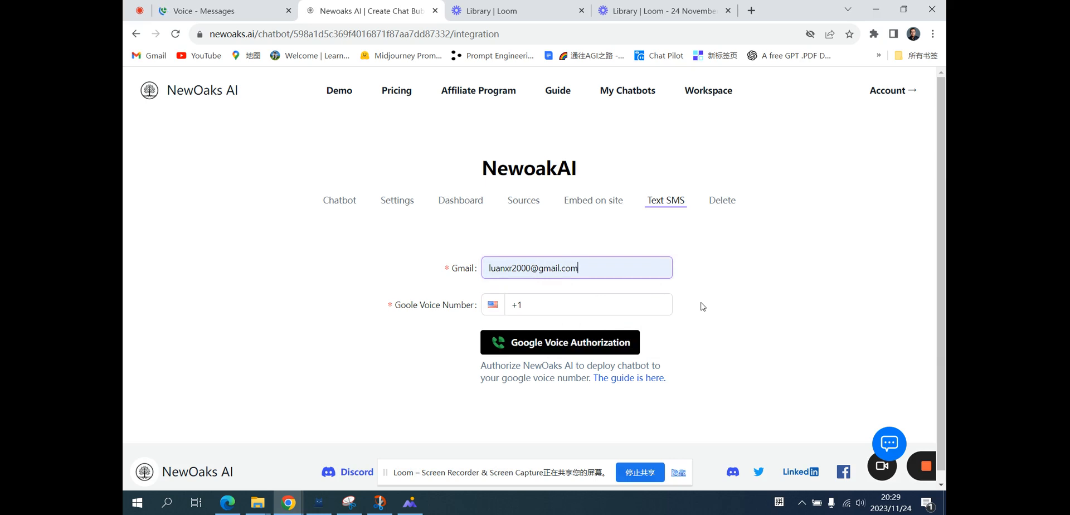
left_click(596, 303)
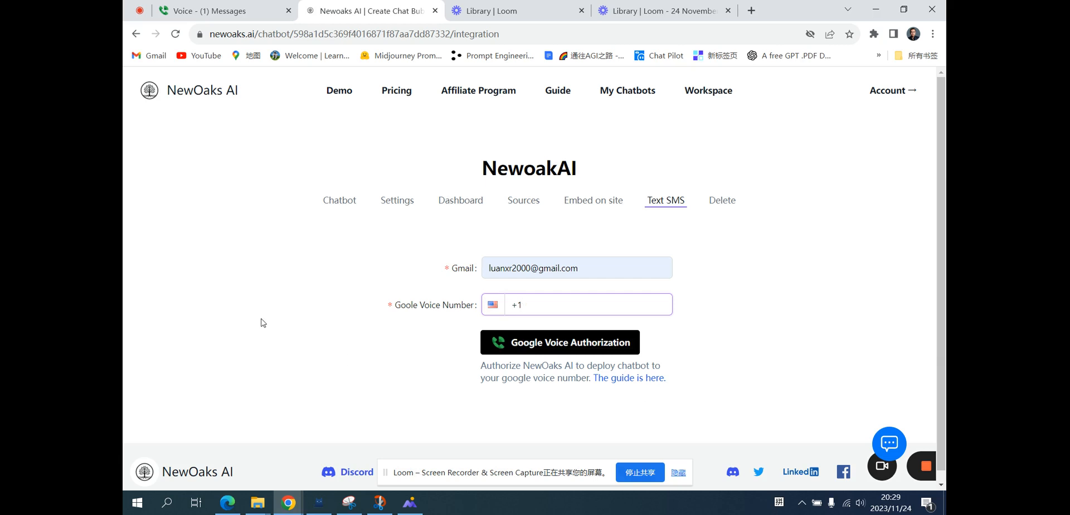
Switch to the Google Voice tab and read through the SMS conversation handled by the chatbot.
left_click(241, 15)
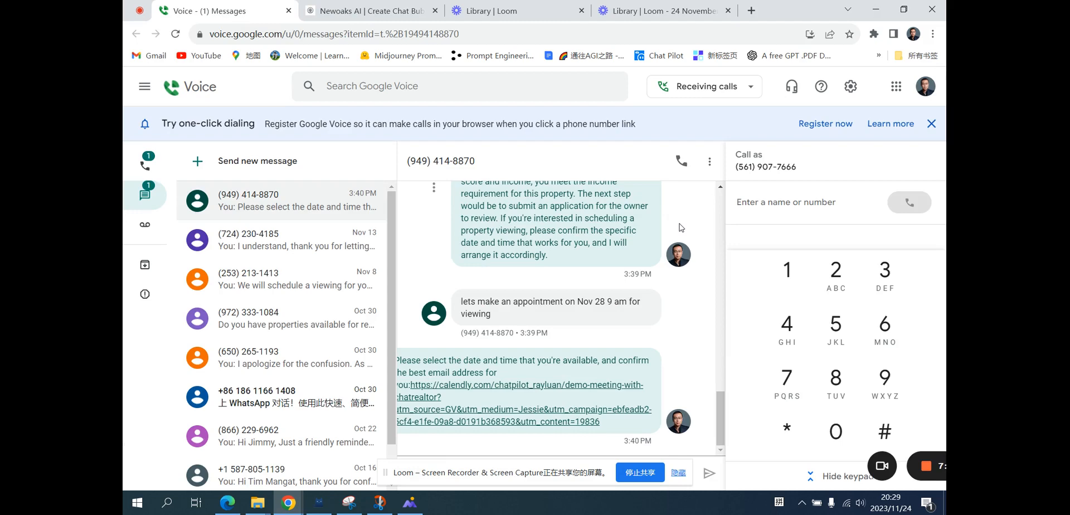
scroll(679, 227, "up", 1)
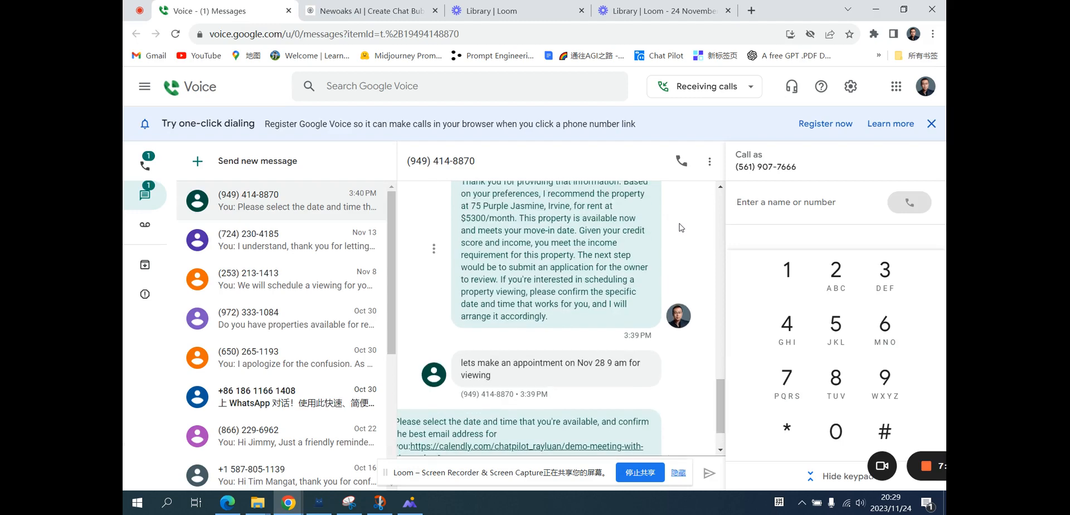
scroll(678, 228, "up", 4)
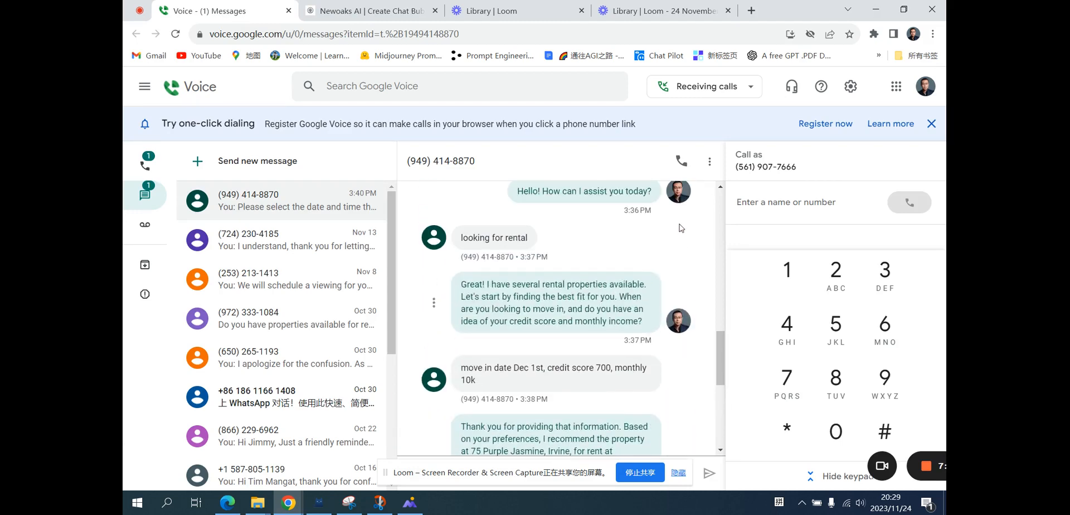
scroll(678, 228, "up", 3)
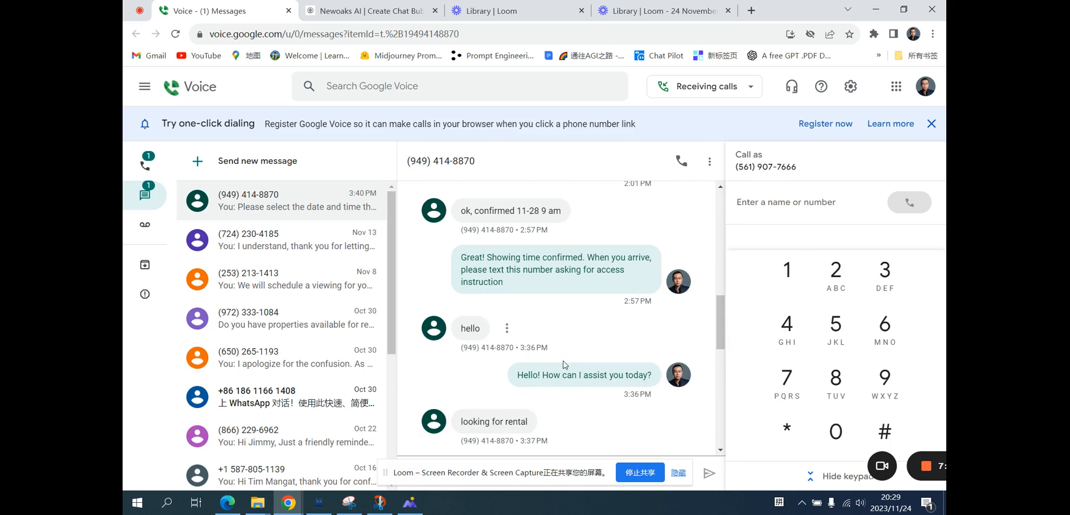
scroll(565, 365, "down", 1)
scroll(562, 365, "down", 2)
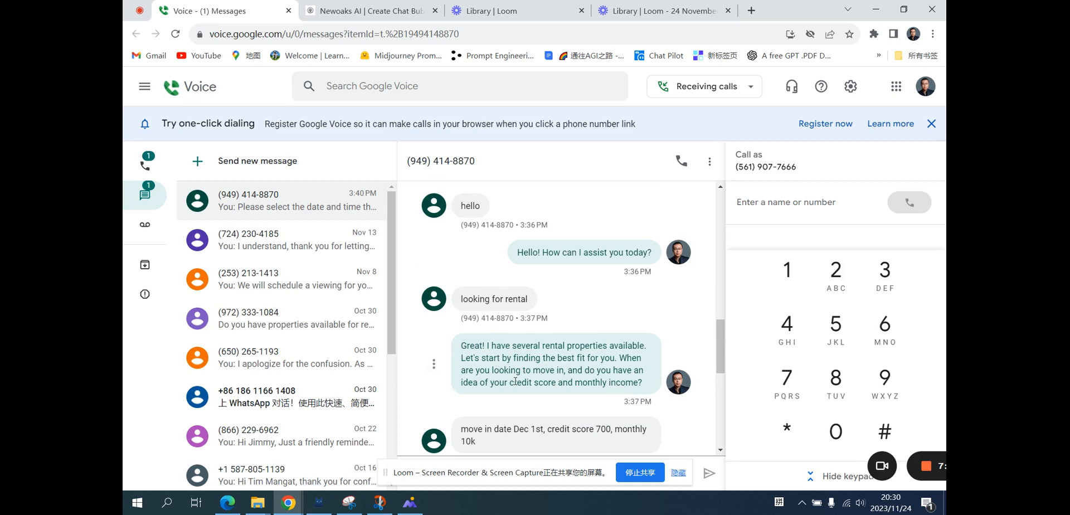
scroll(515, 381, "down", 1)
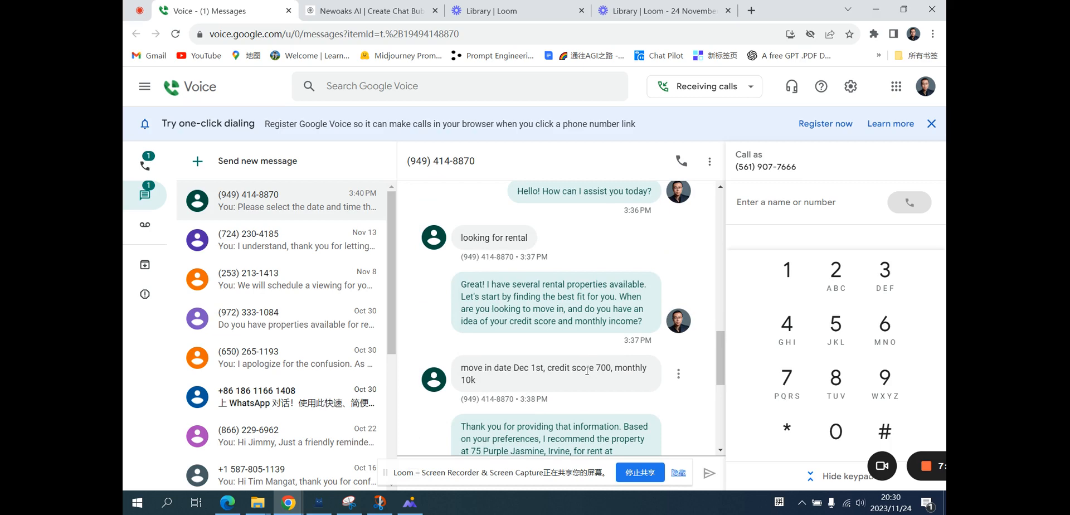
scroll(586, 370, "down", 1)
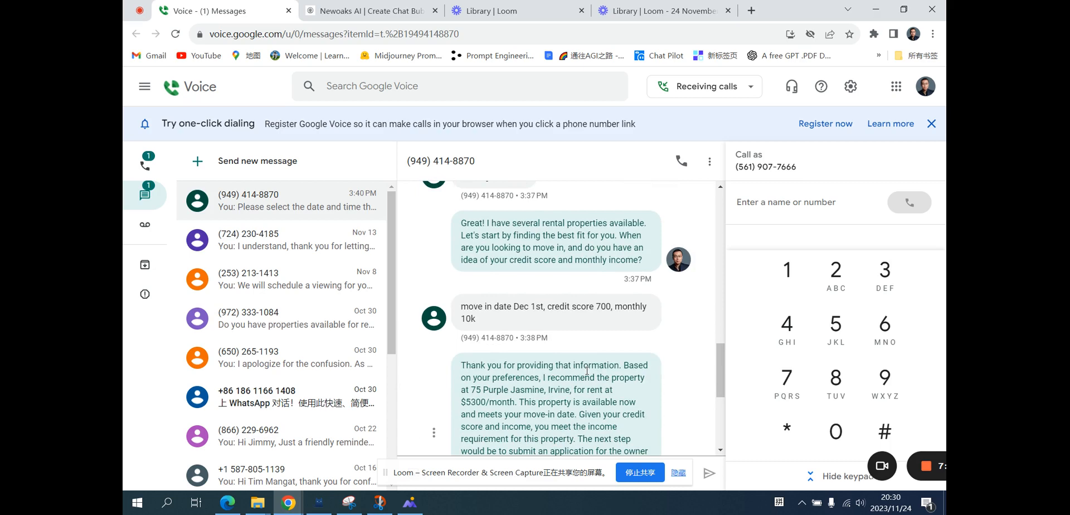
scroll(586, 370, "down", 2)
scroll(587, 370, "down", 2)
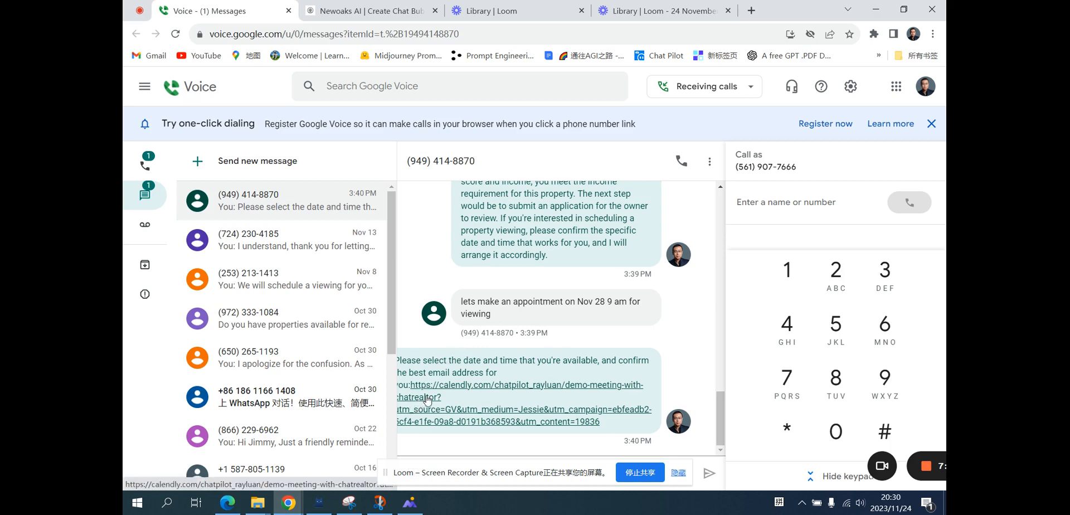
Open the Calendly booking link from the conversation and pick Monday, November 27 at 18:00.
left_click(475, 413)
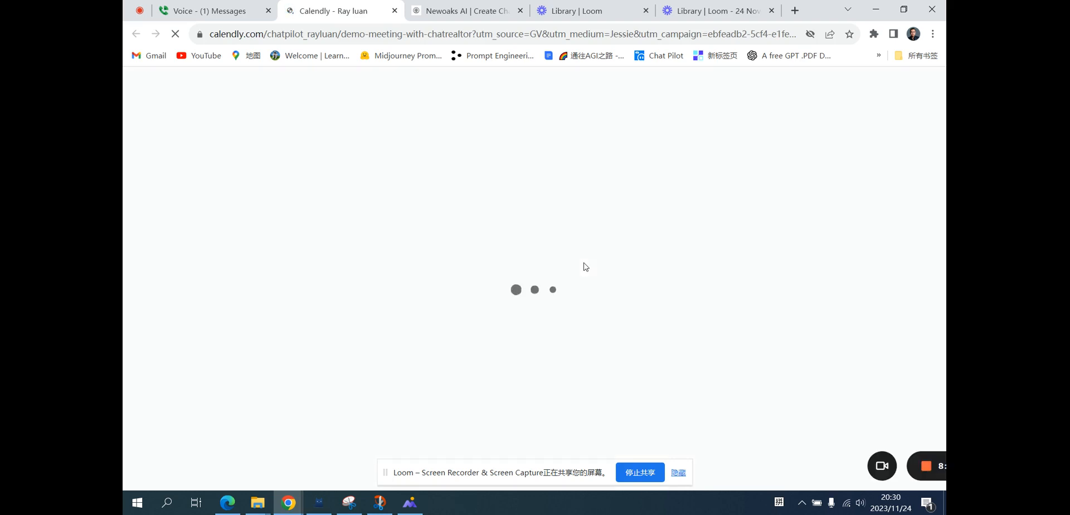
scroll(759, 354, "down", 2)
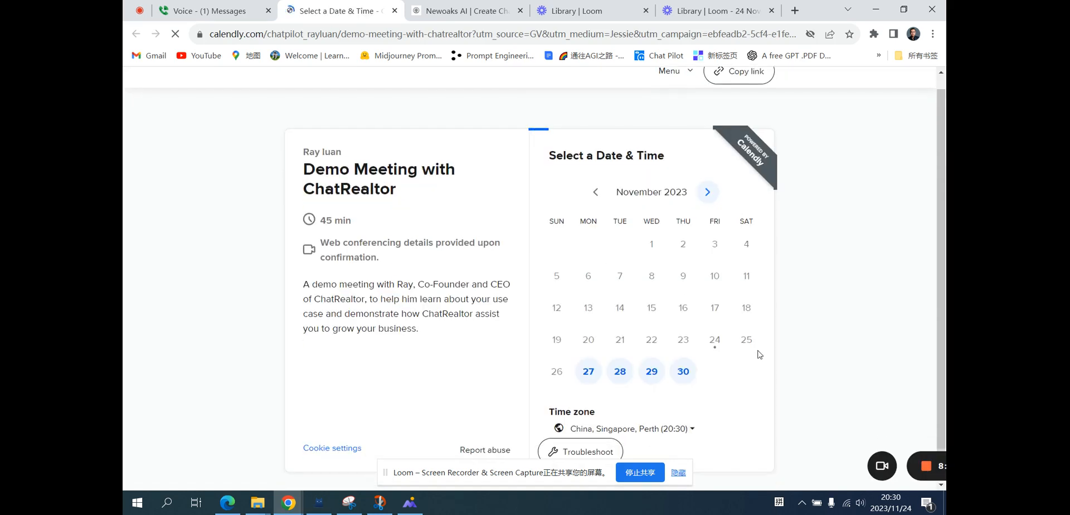
left_click(588, 372)
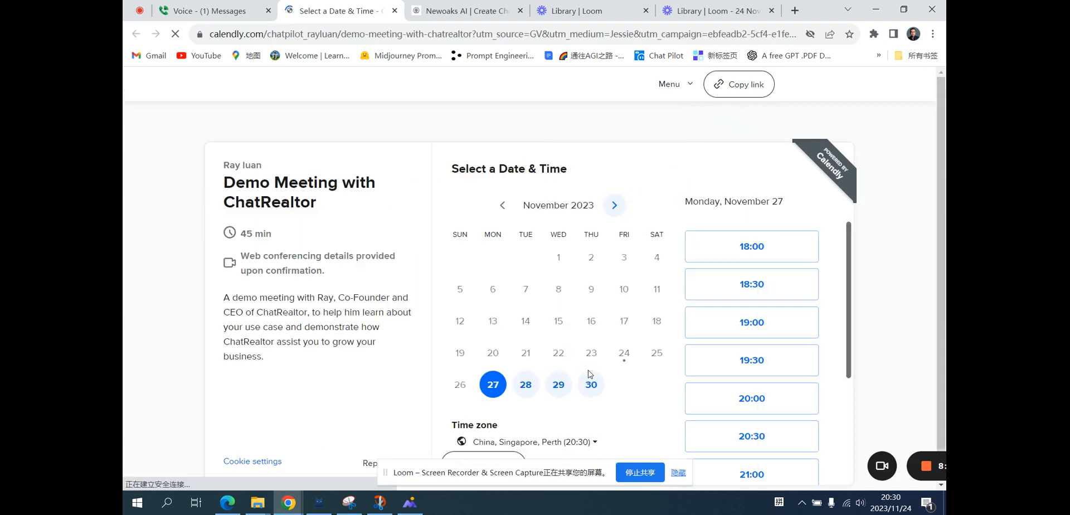
left_click(751, 258)
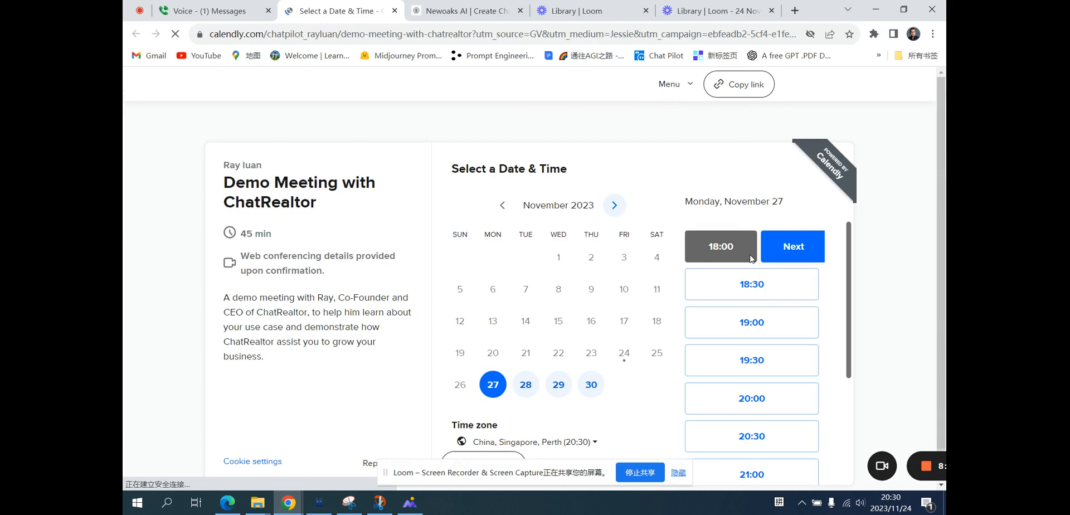
left_click(782, 248)
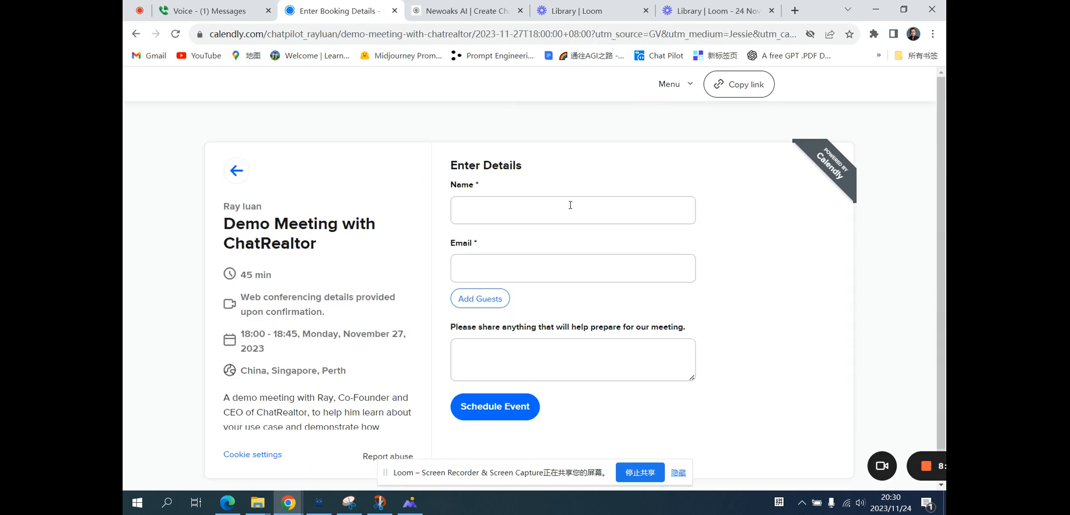
Enter the invitee's name and e-mail address and schedule the event.
left_click(568, 206)
left_click(555, 242)
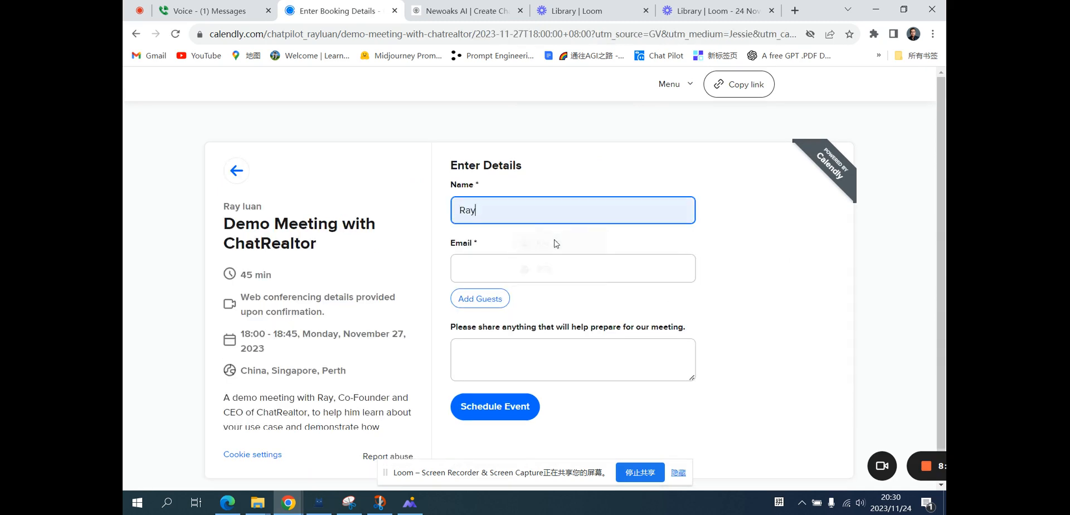
left_click(532, 264)
left_click(550, 303)
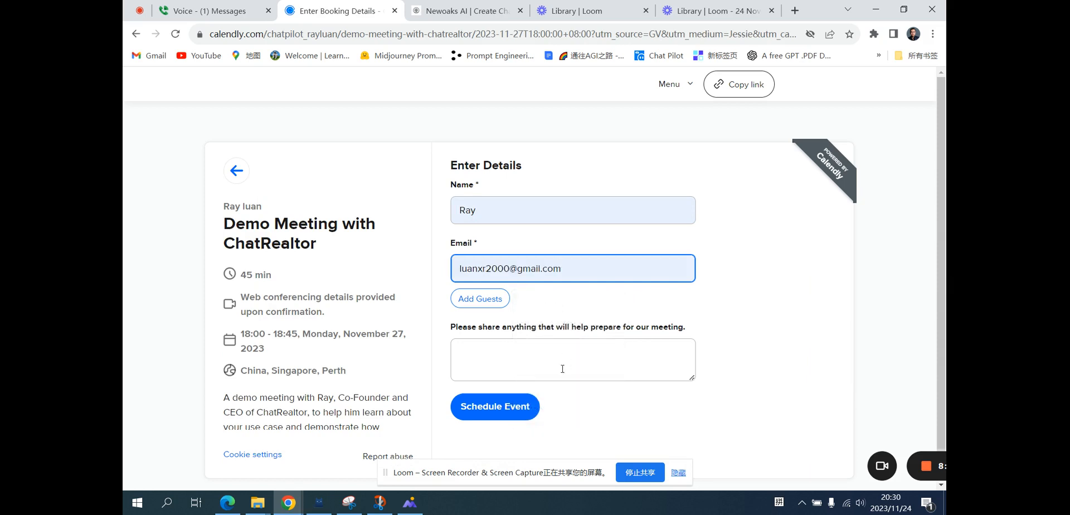
left_click(512, 408)
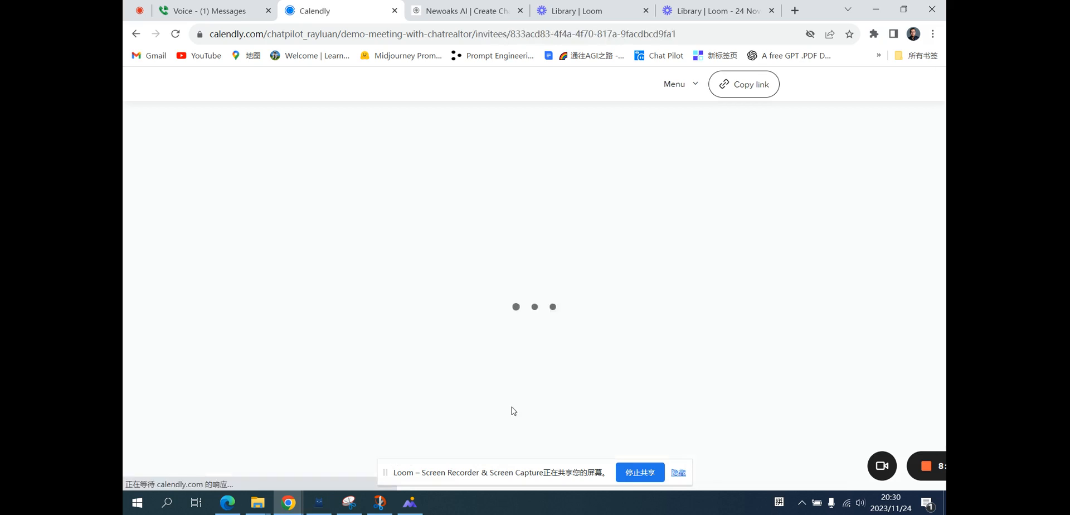
scroll(738, 350, "down", 1)
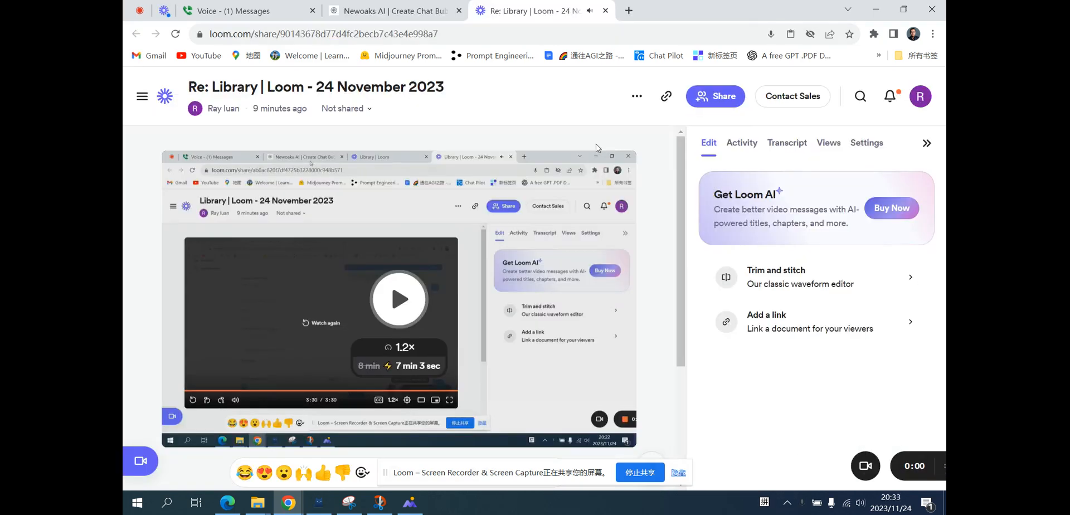
left_click(394, 11)
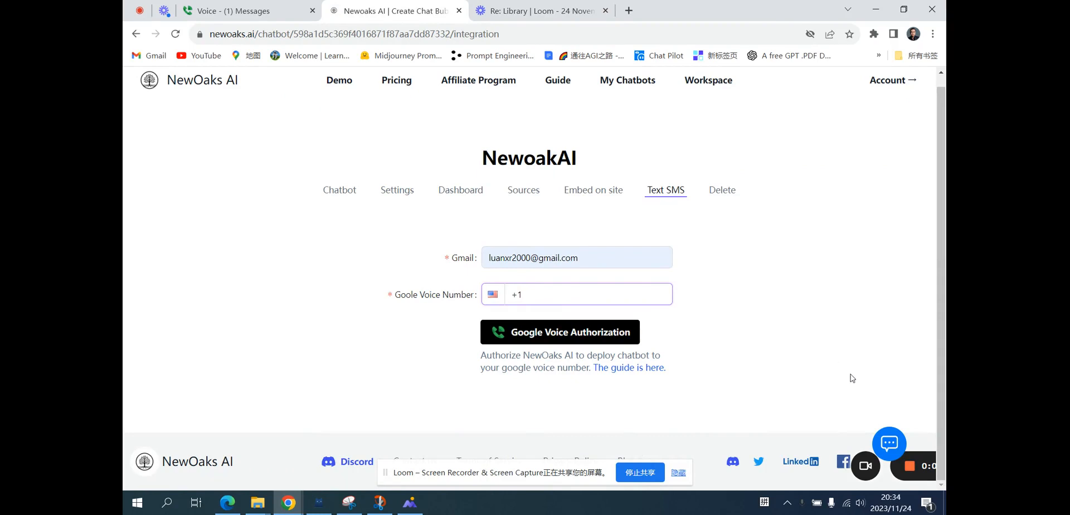
Open the site's chatbot widget, choose to book an online demo meeting, and dismiss the cookie notice on the booking calendar.
left_click(889, 445)
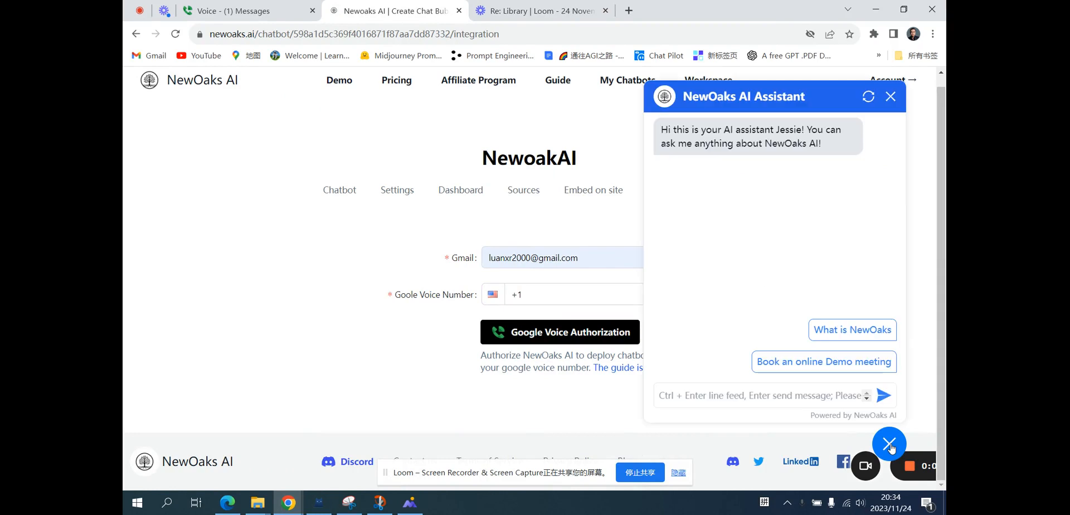
left_click(832, 367)
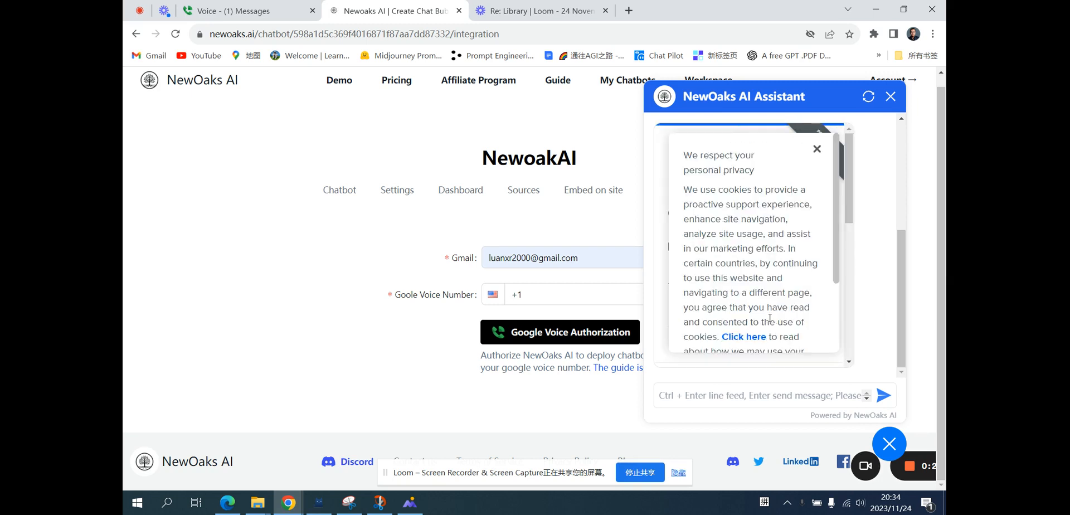
left_click(817, 149)
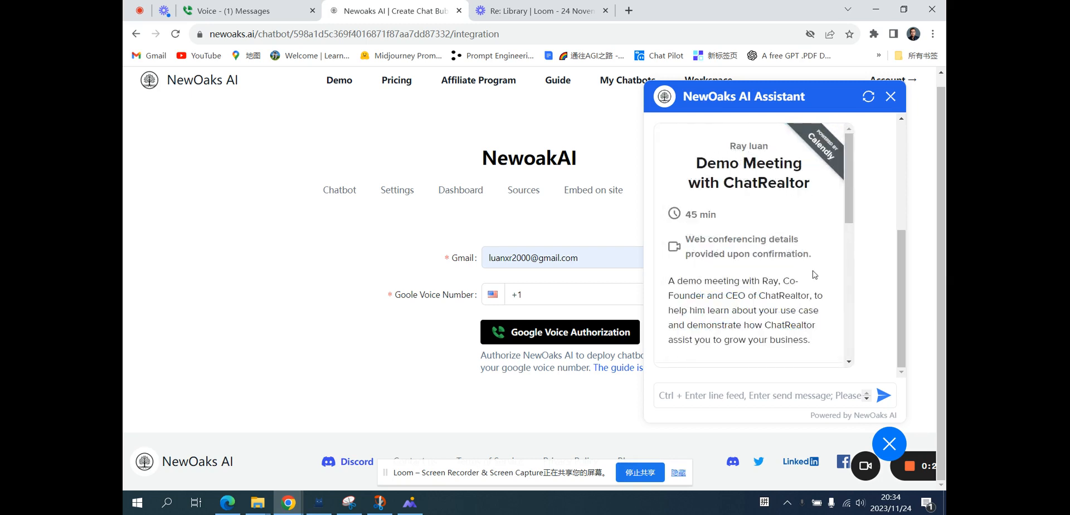
scroll(814, 274, "down", 4)
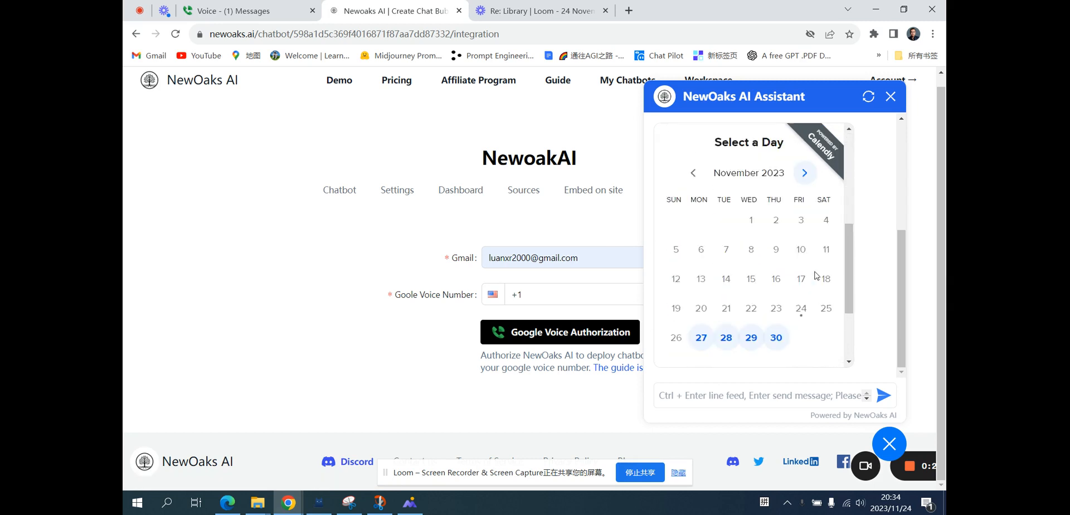
scroll(817, 274, "down", 2)
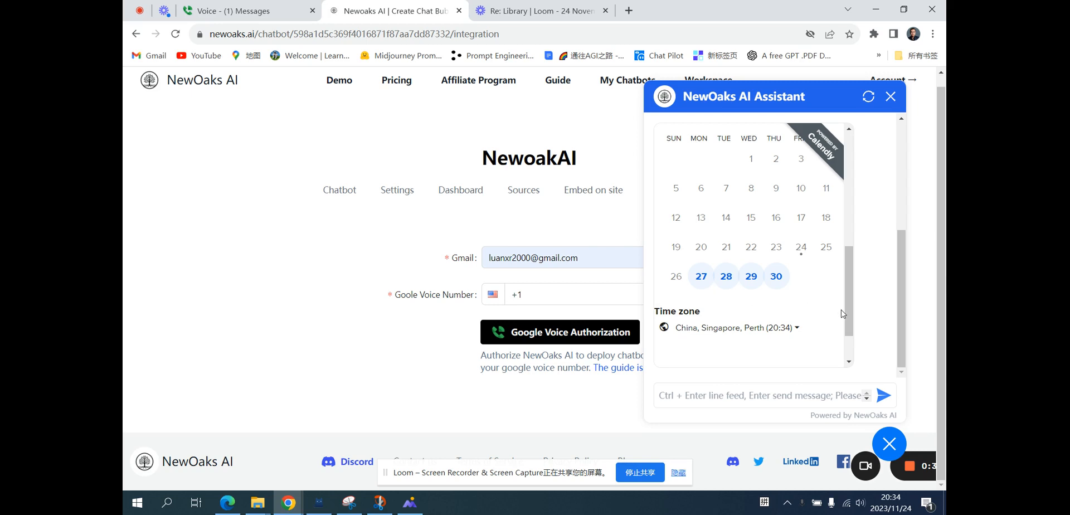
scroll(843, 313, "down", 1)
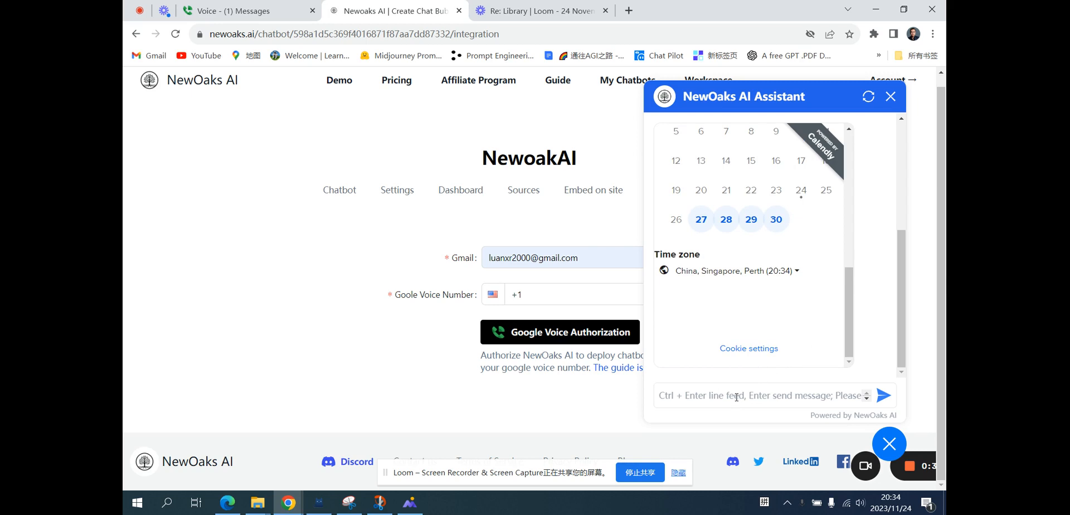
Send the chatbot the message "make an appointment for me" and close the cookie notice on the returned booking widget.
type("make ")
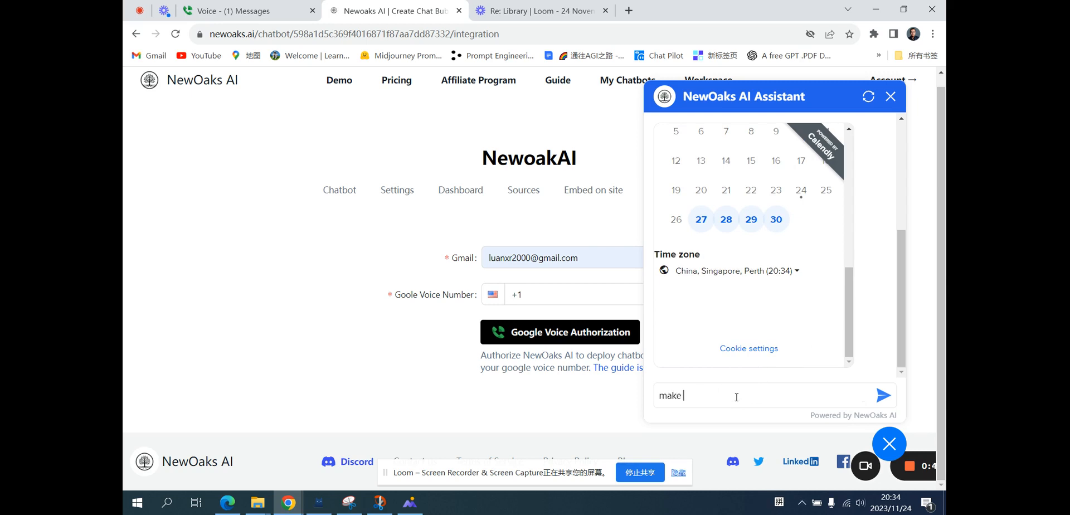
type("an appointment for me")
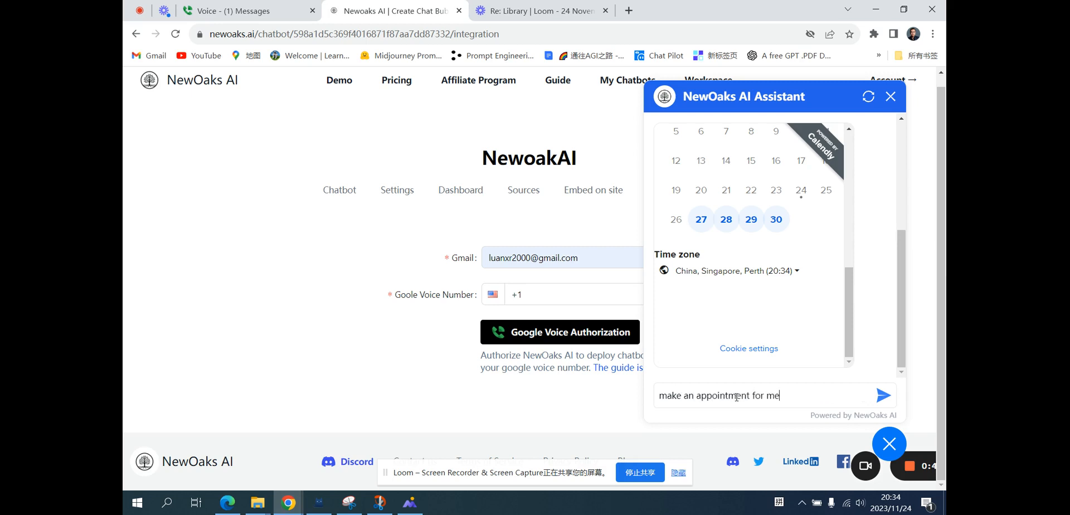
key("Return")
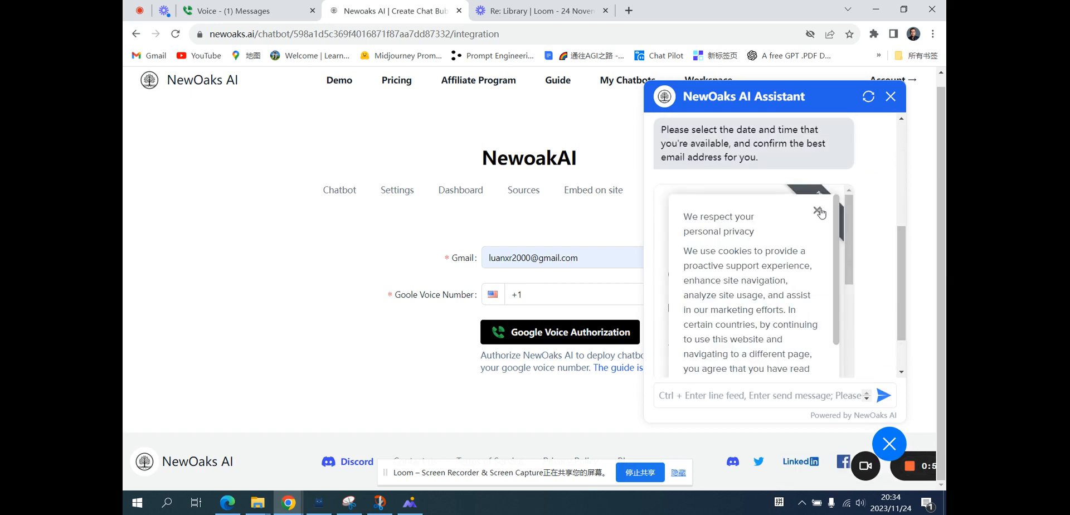
left_click(817, 210)
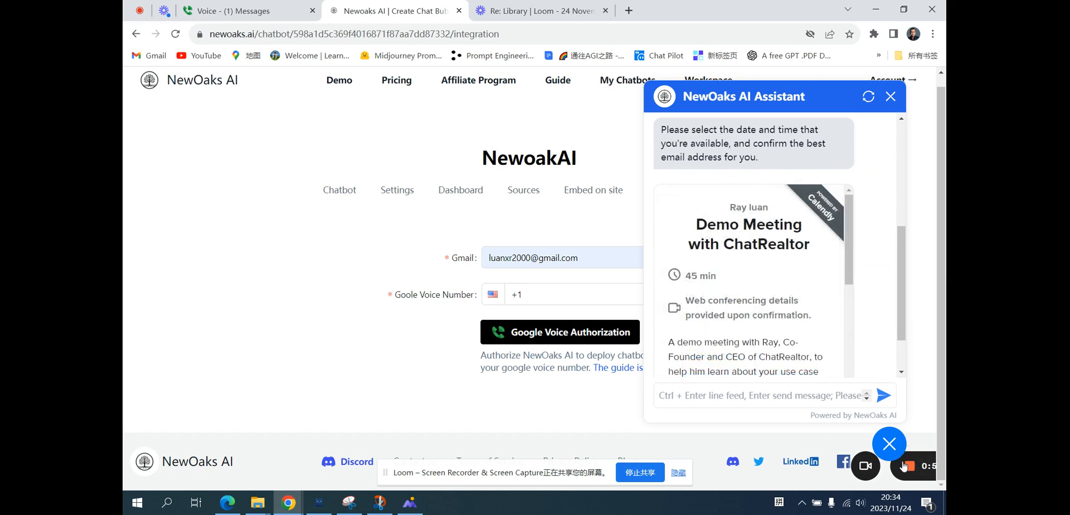